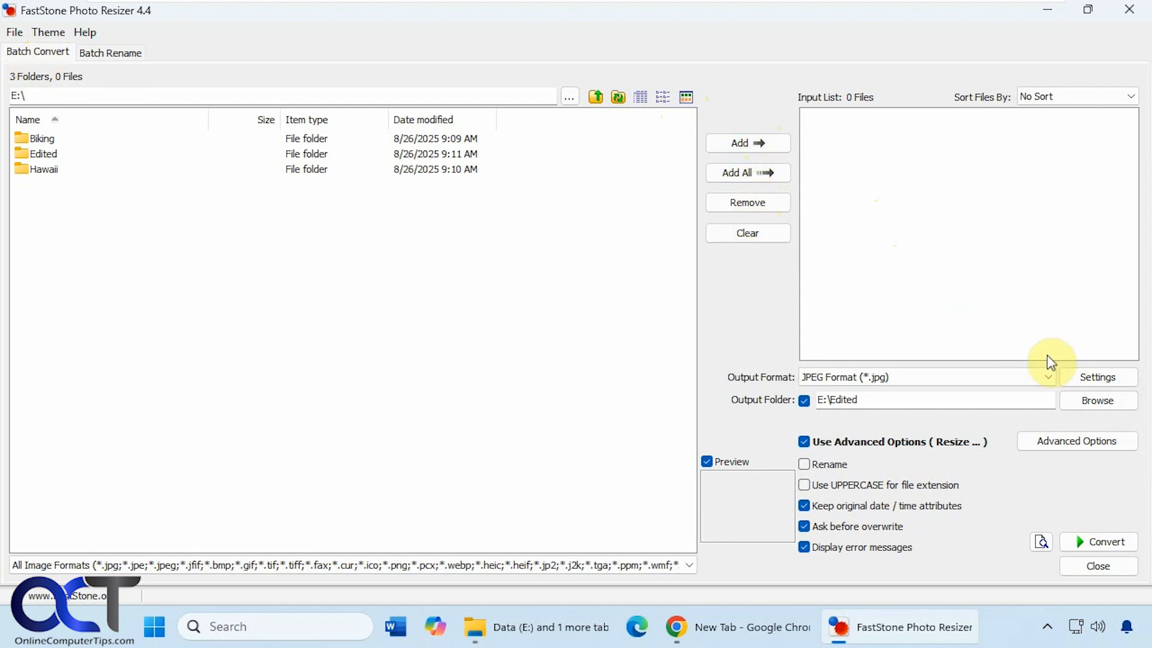
Review the available output formats and the JPEG output options without changing anything
click(1045, 376)
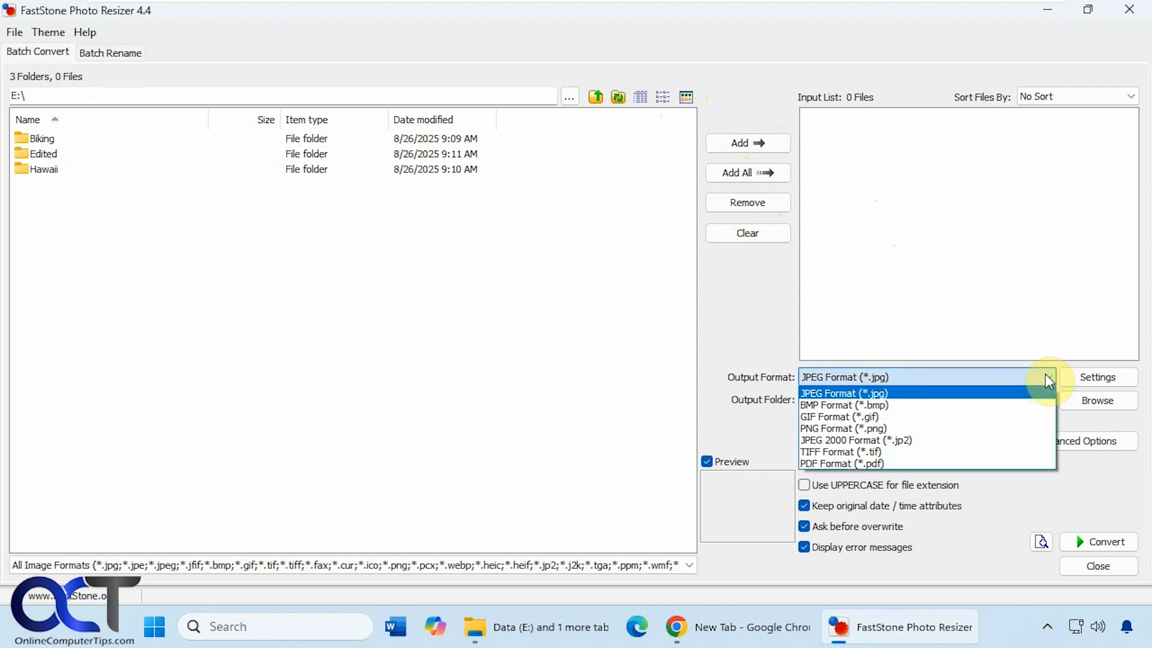
click(1045, 376)
click(1080, 379)
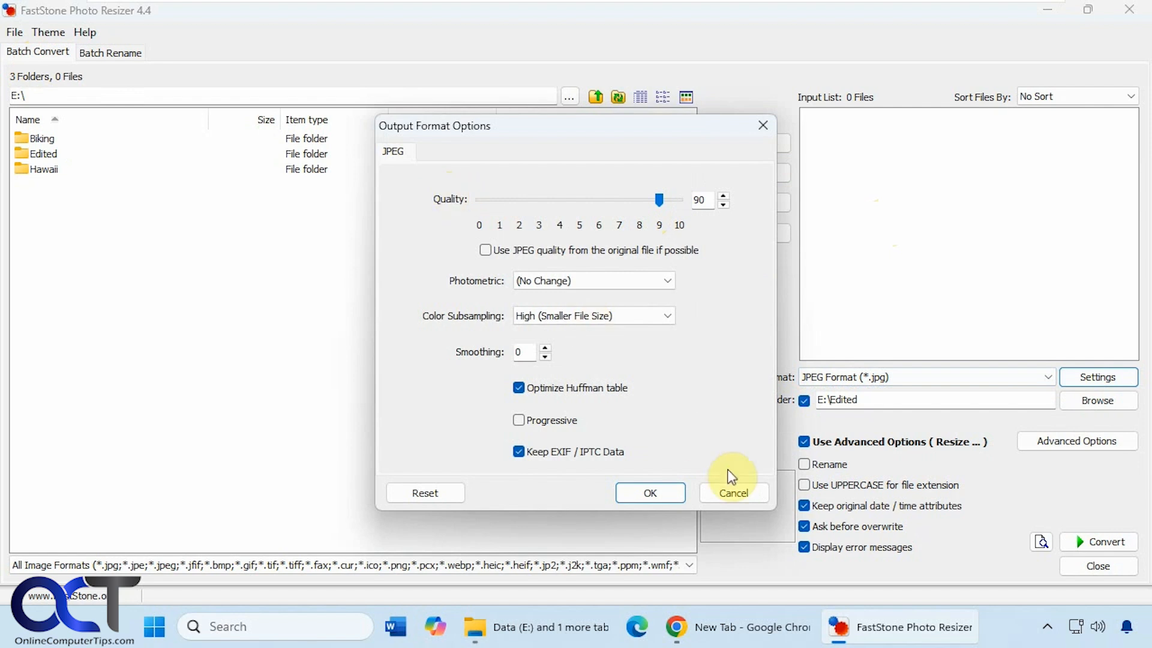
click(733, 491)
Set the output format to PNG and review its output options without changing them
click(960, 377)
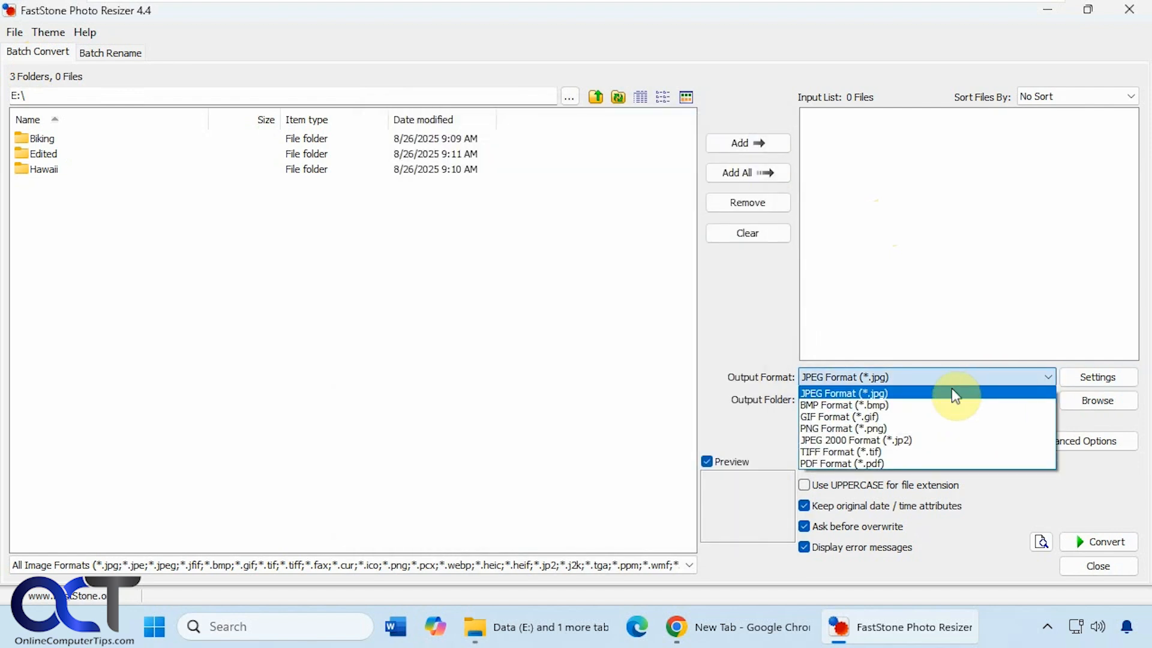
click(901, 427)
click(1084, 384)
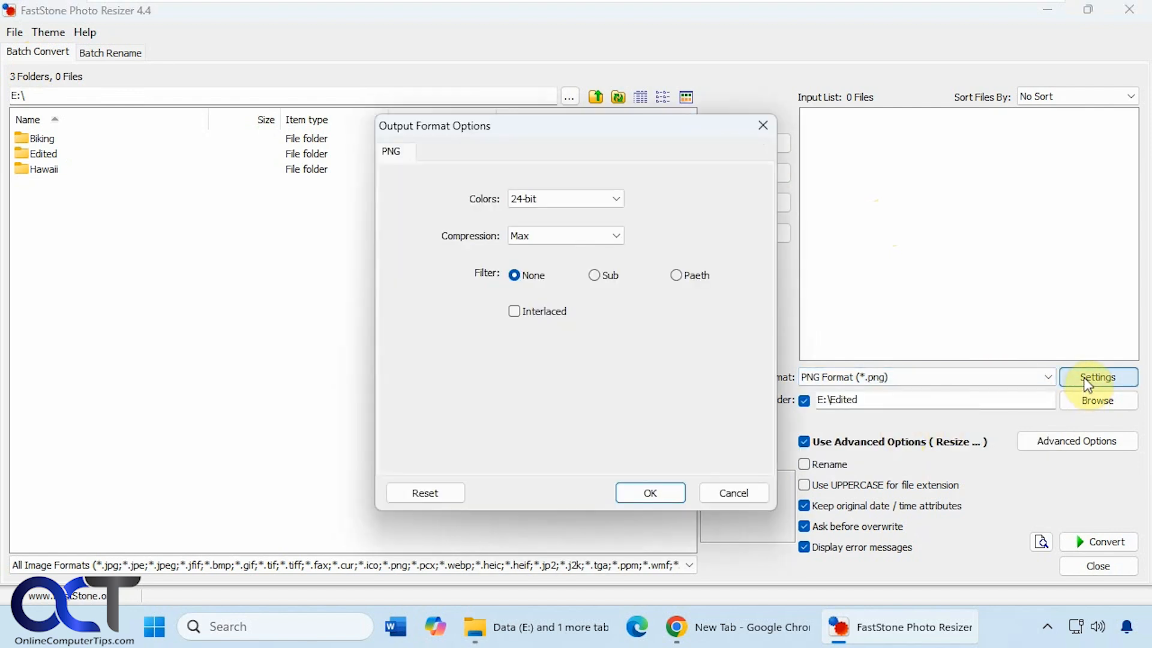
click(744, 491)
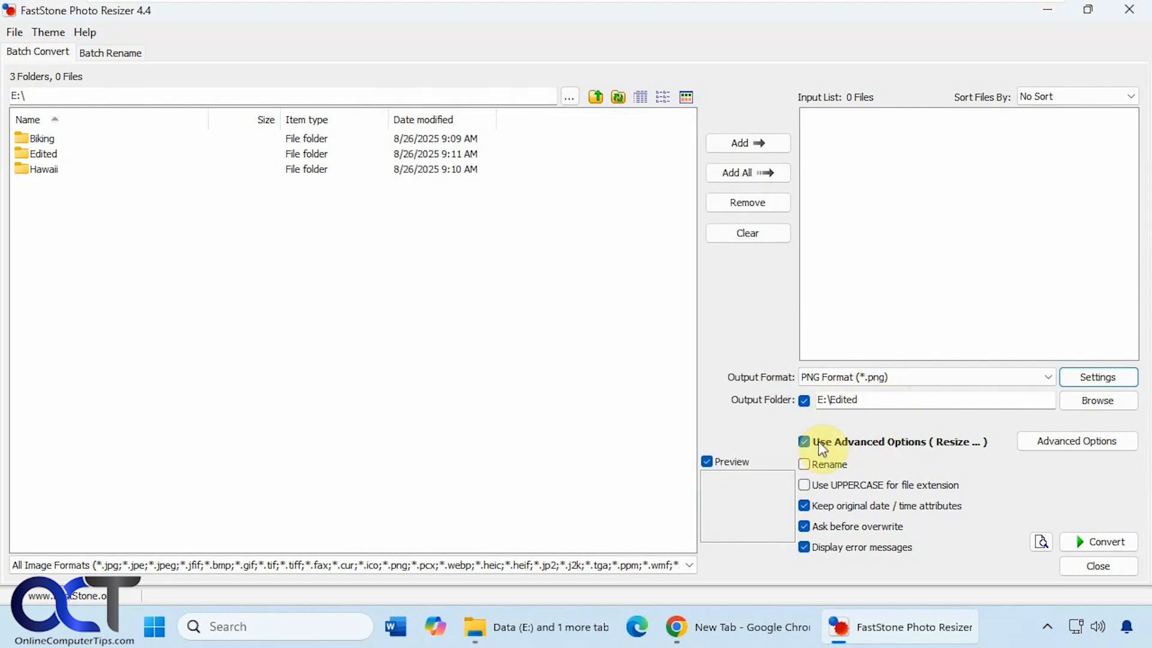
Examine the resize, rotate, crop, canvas size and color depth settings in the advanced options, leaving them as they were
click(1060, 441)
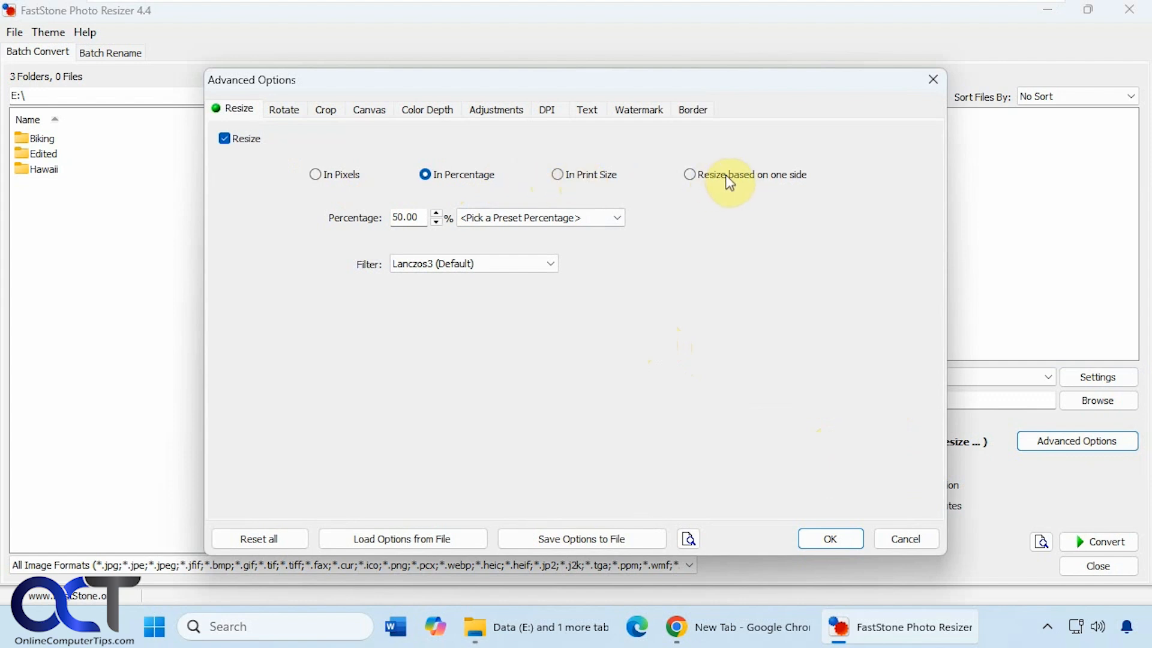
click(284, 111)
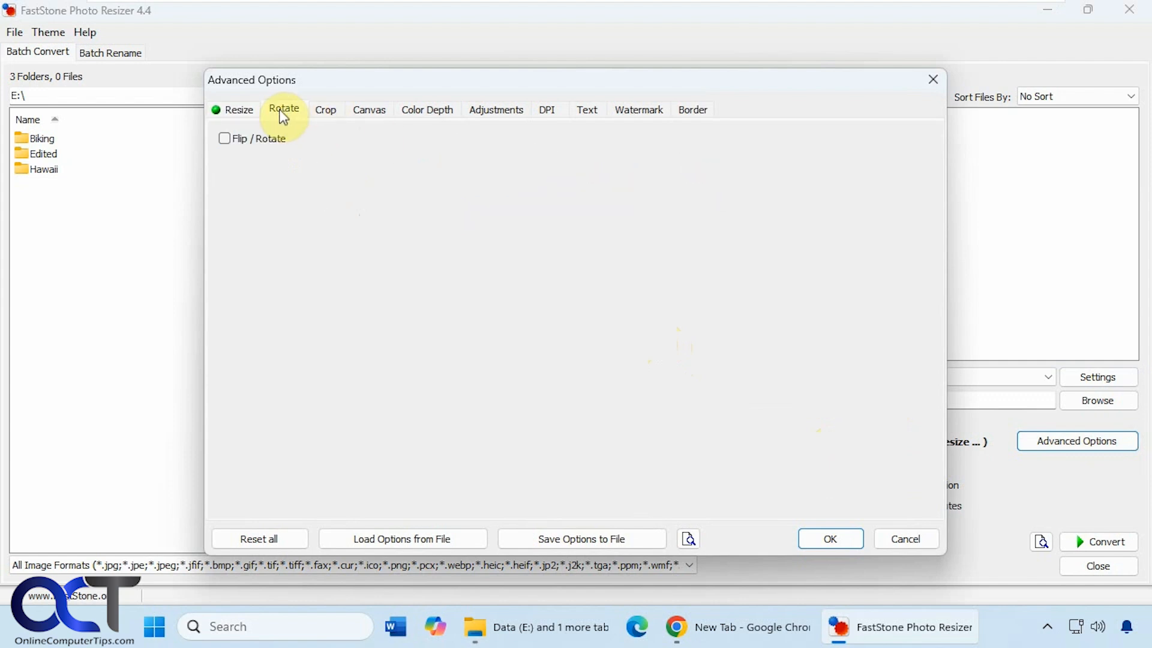
click(327, 113)
click(226, 140)
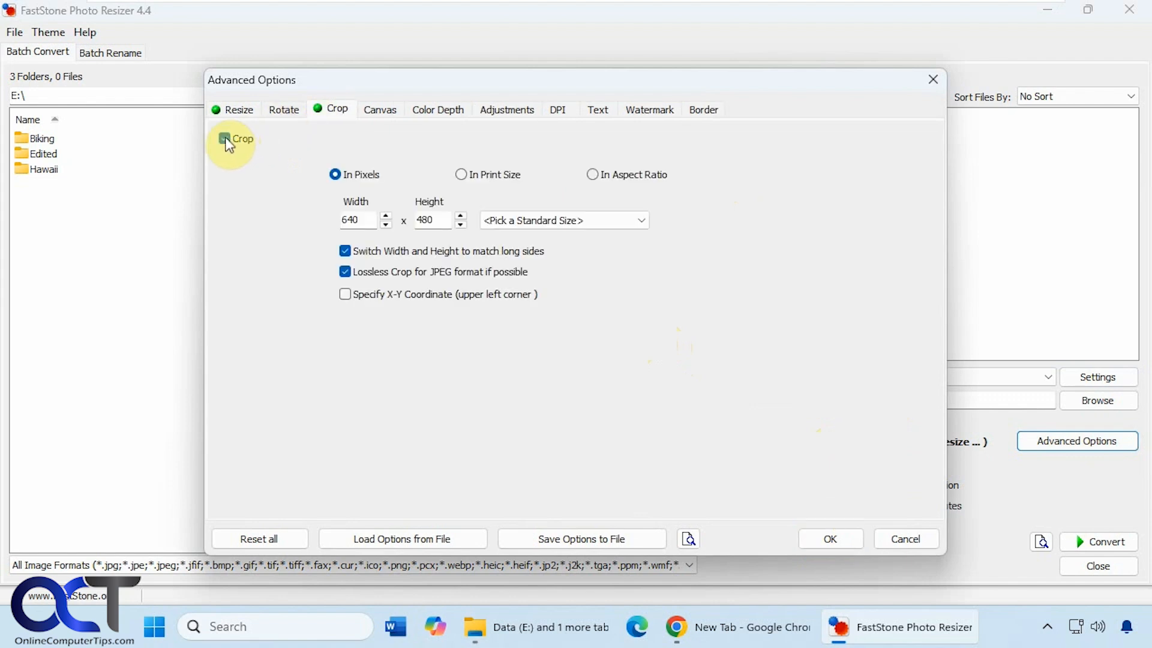
click(226, 141)
click(362, 113)
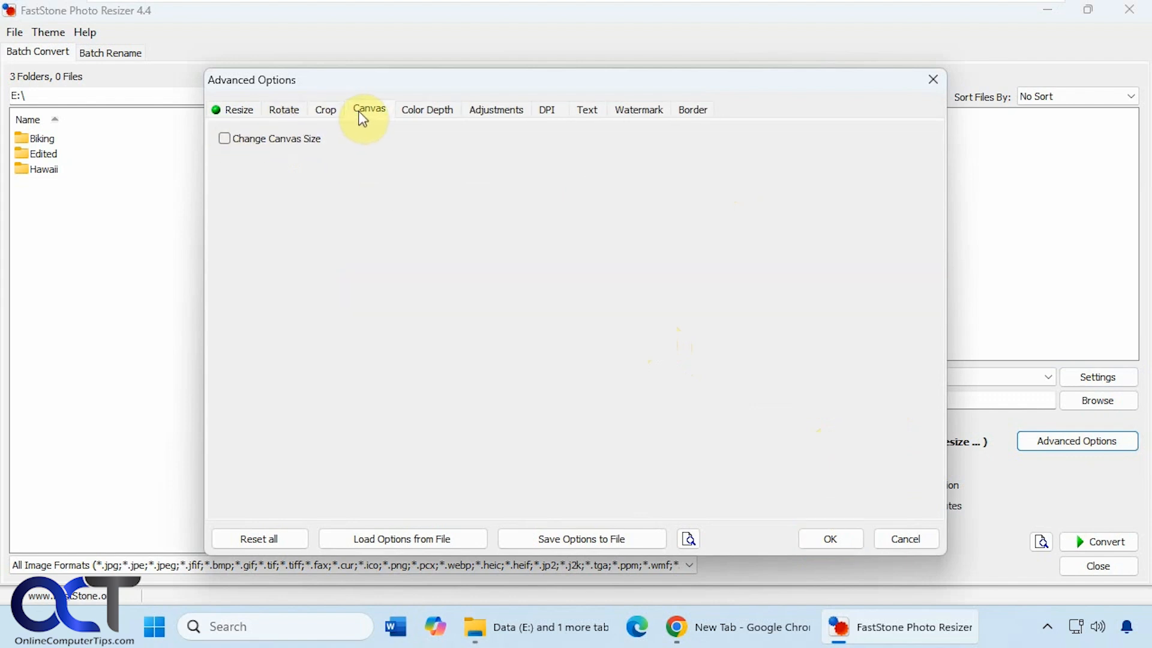
click(225, 138)
click(225, 138)
click(420, 111)
click(225, 139)
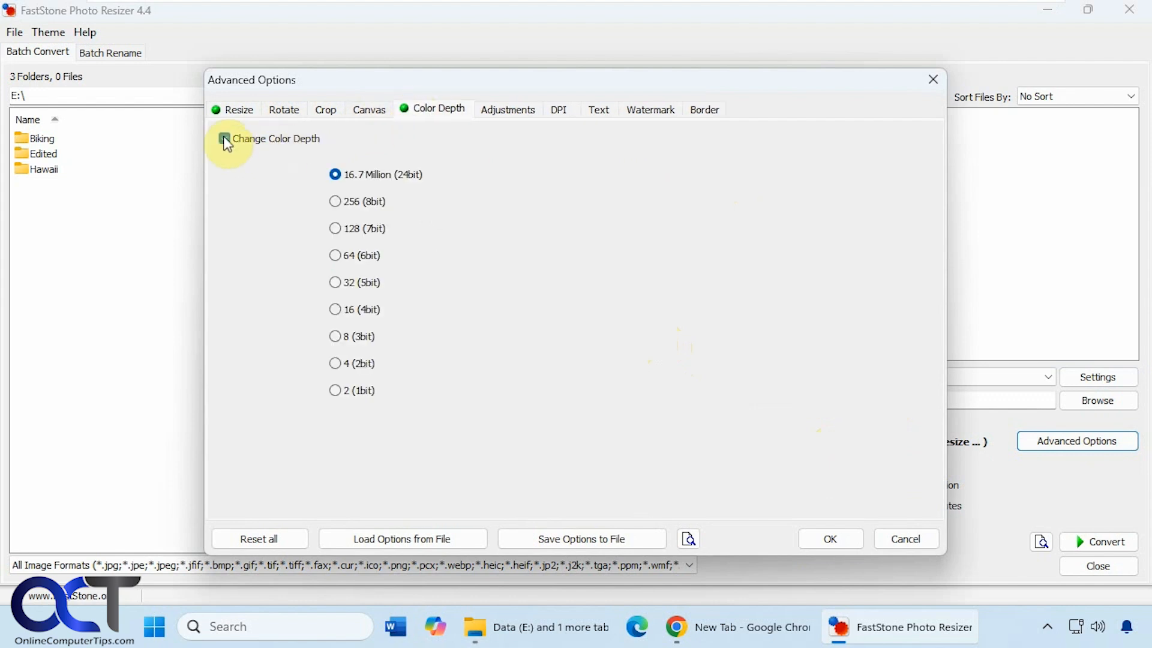
click(225, 138)
Examine the brightness, contrast and color adjustment settings, try their design preview, and leave the adjustments disabled
click(477, 112)
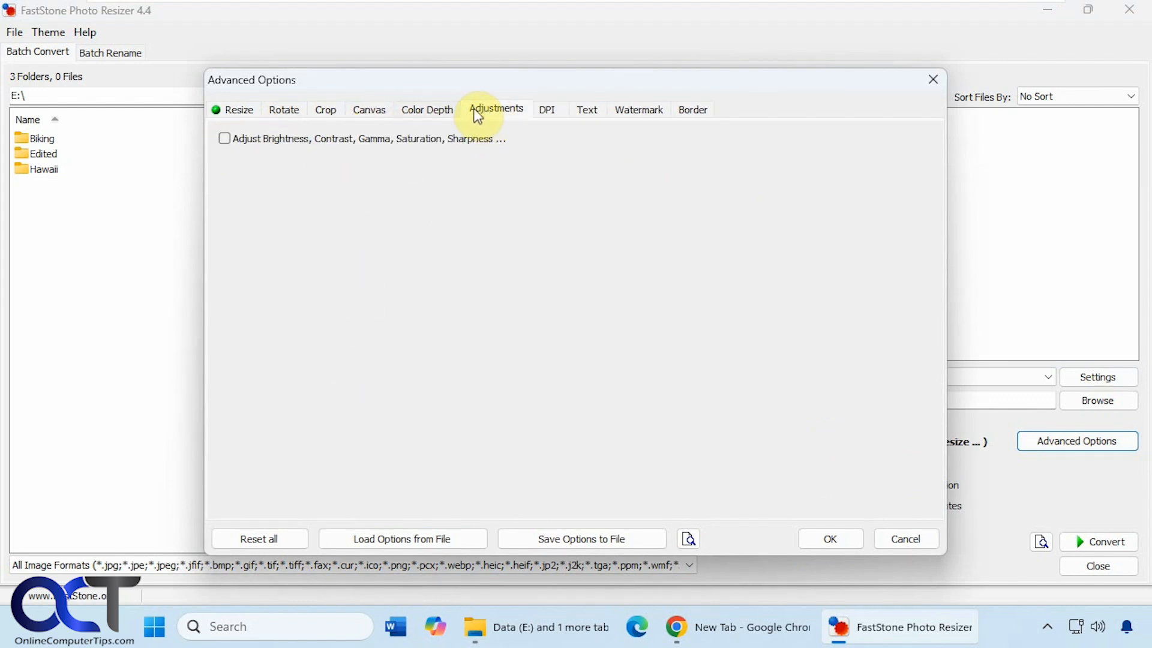
click(224, 140)
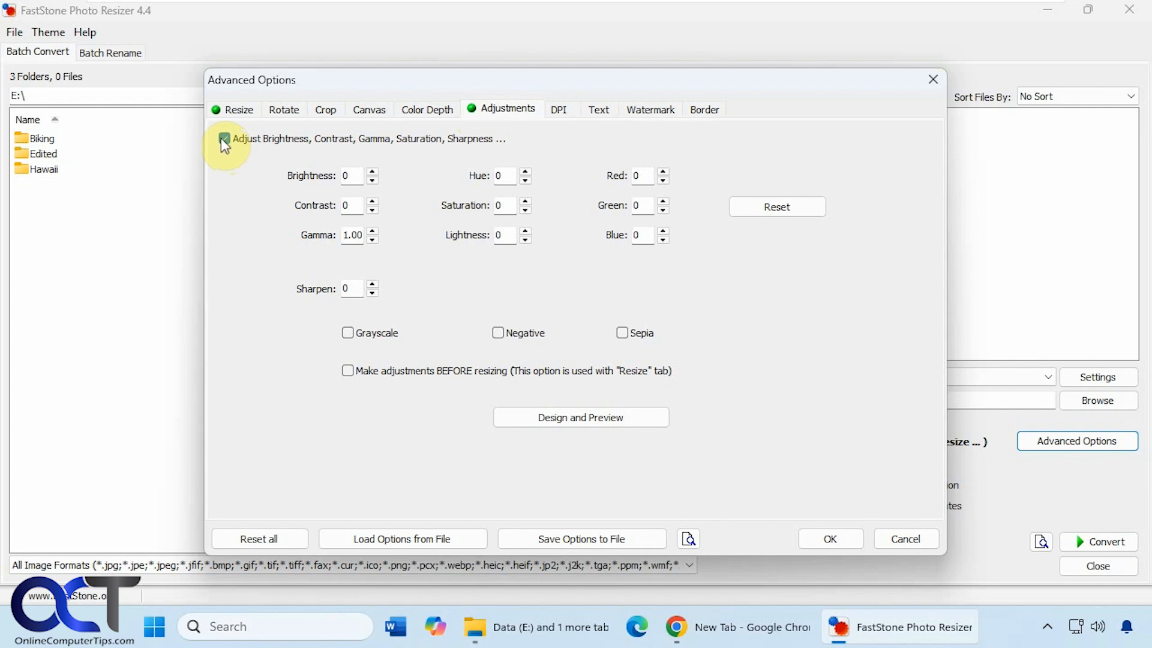
click(224, 139)
click(223, 140)
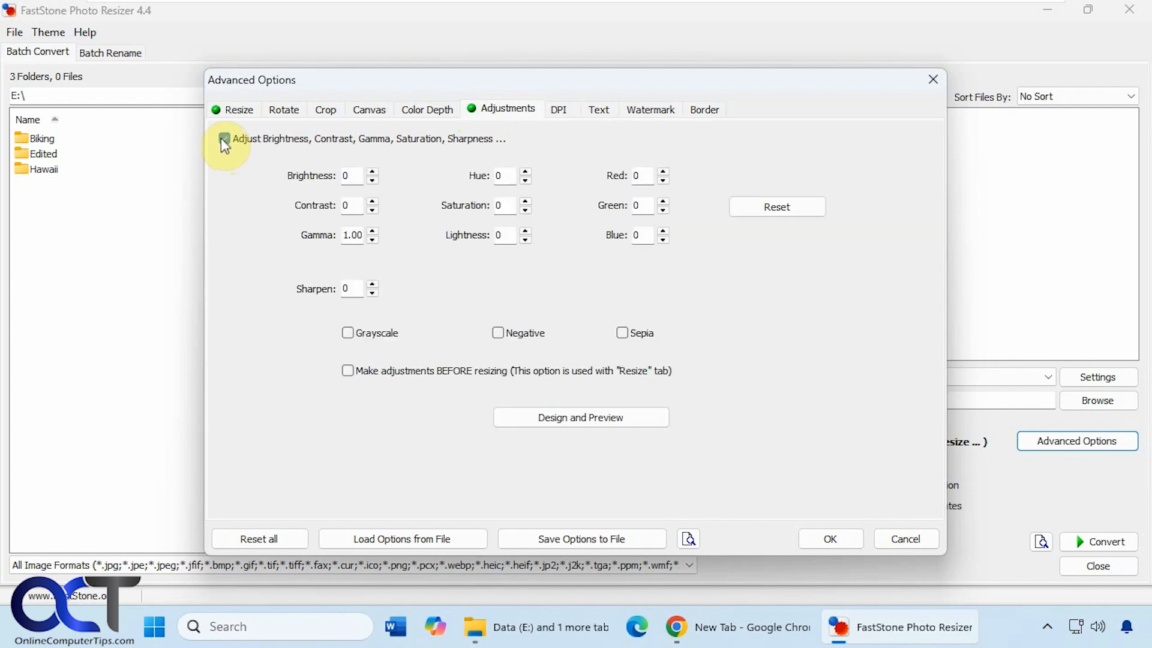
click(555, 420)
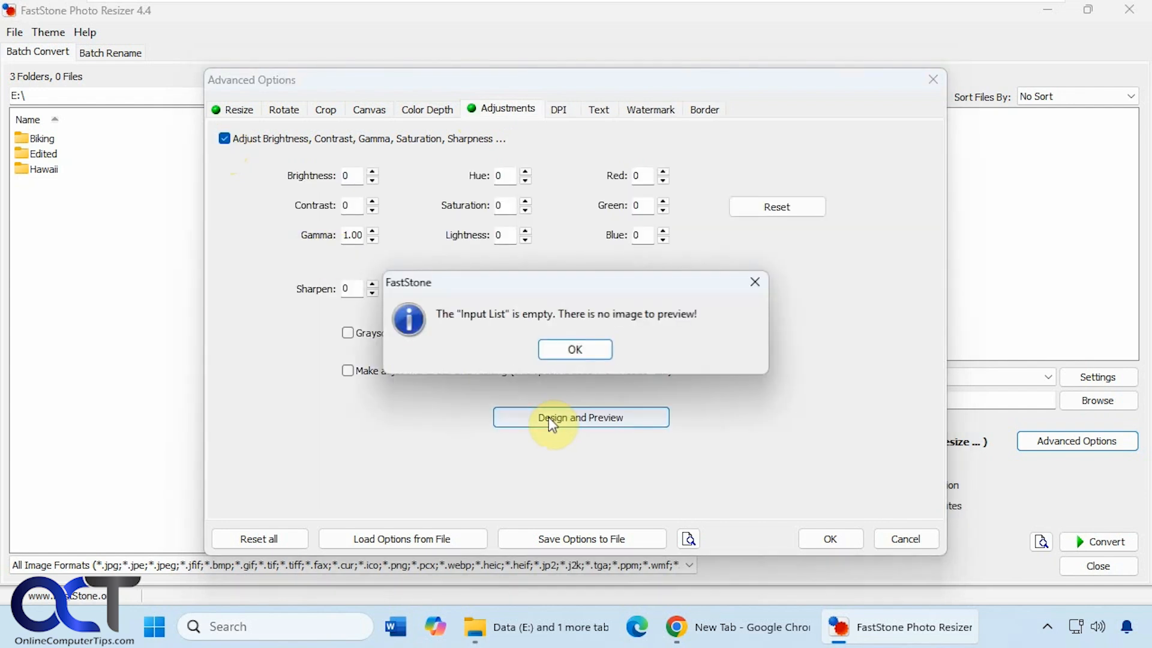
click(574, 347)
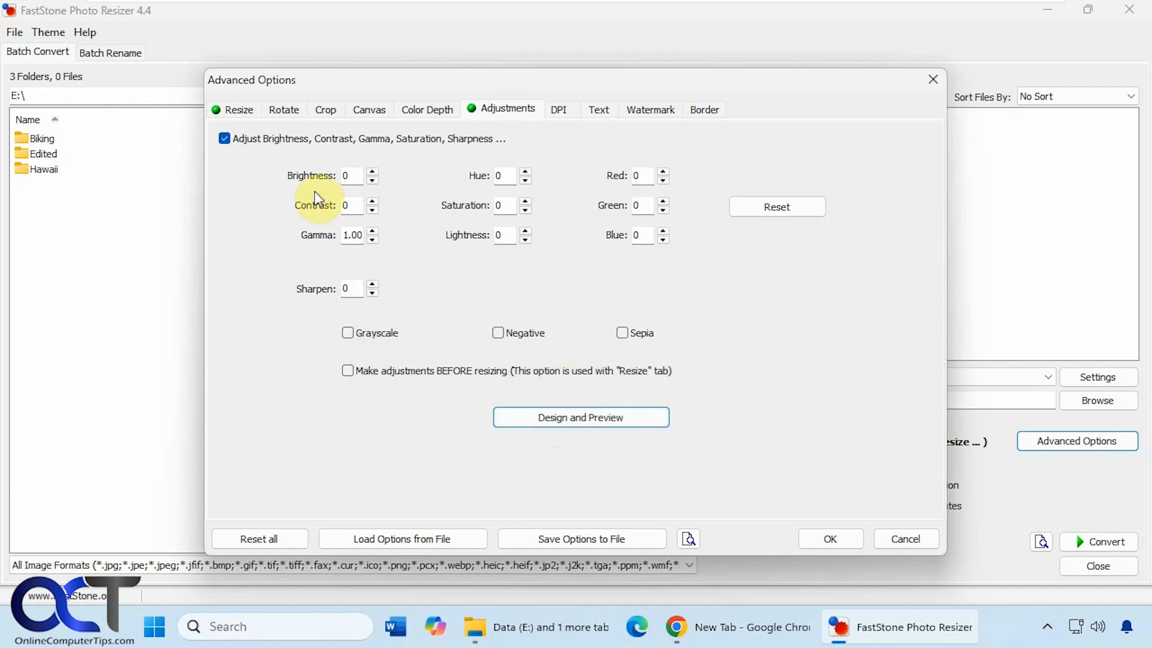
click(225, 138)
Examine the DPI and added-text settings in the advanced options, leaving both disabled
click(547, 110)
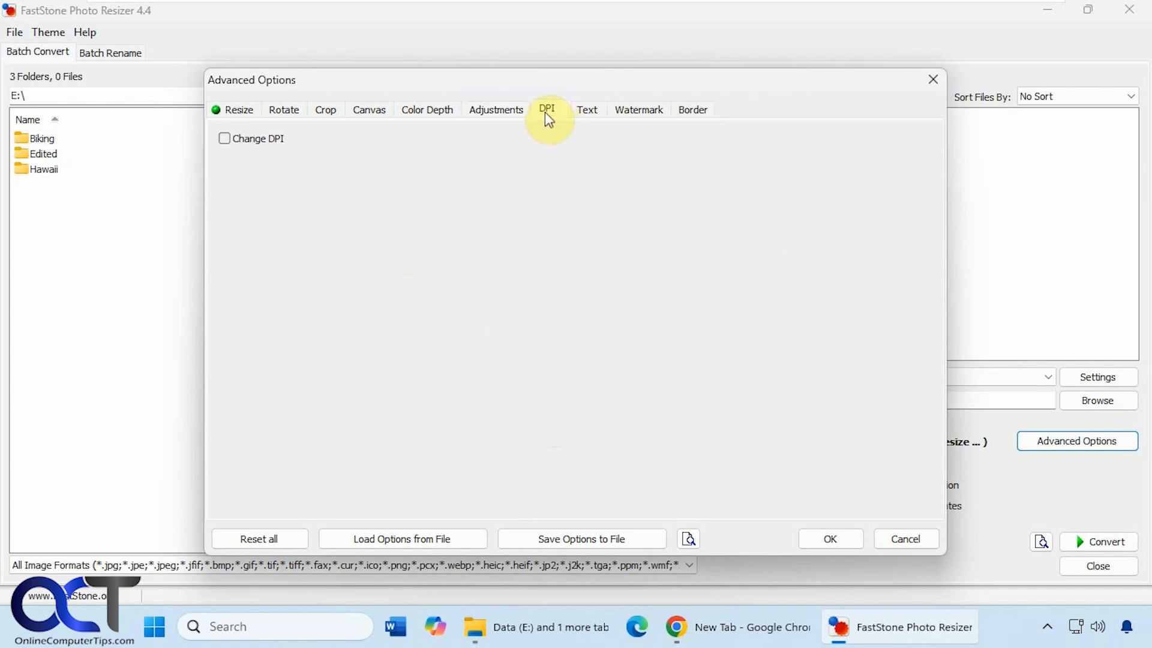
click(259, 142)
click(258, 142)
click(573, 114)
click(257, 143)
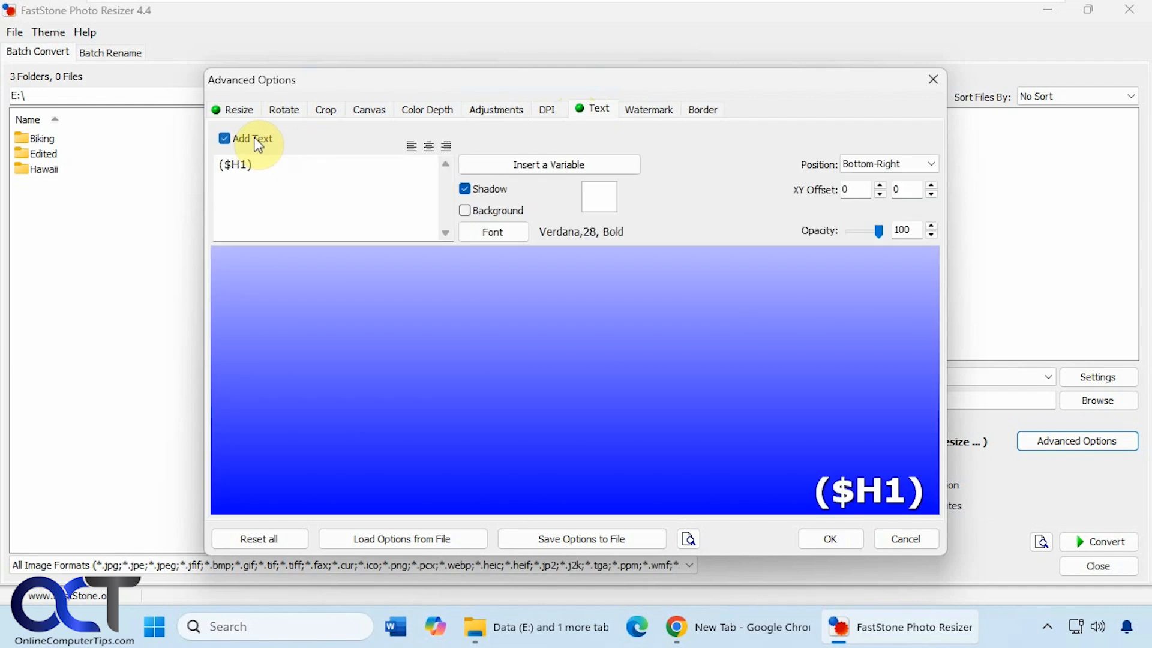
click(258, 142)
Examine the watermark and border effect settings, and close the advanced options without saving
click(622, 112)
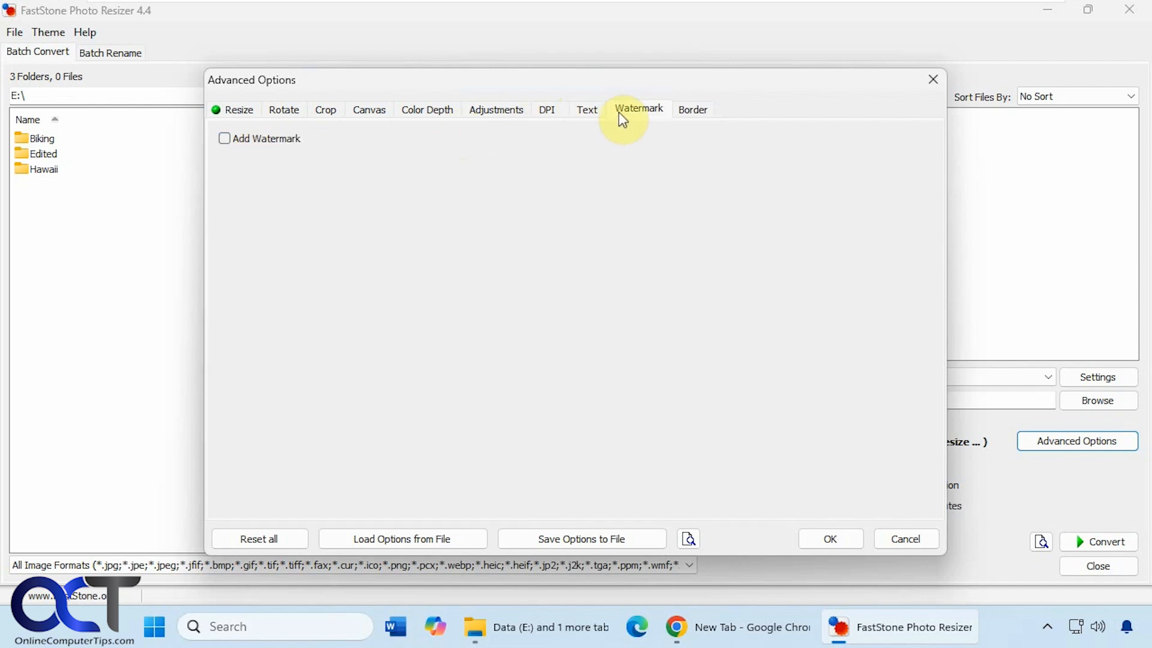
click(259, 142)
click(258, 141)
click(693, 112)
click(292, 142)
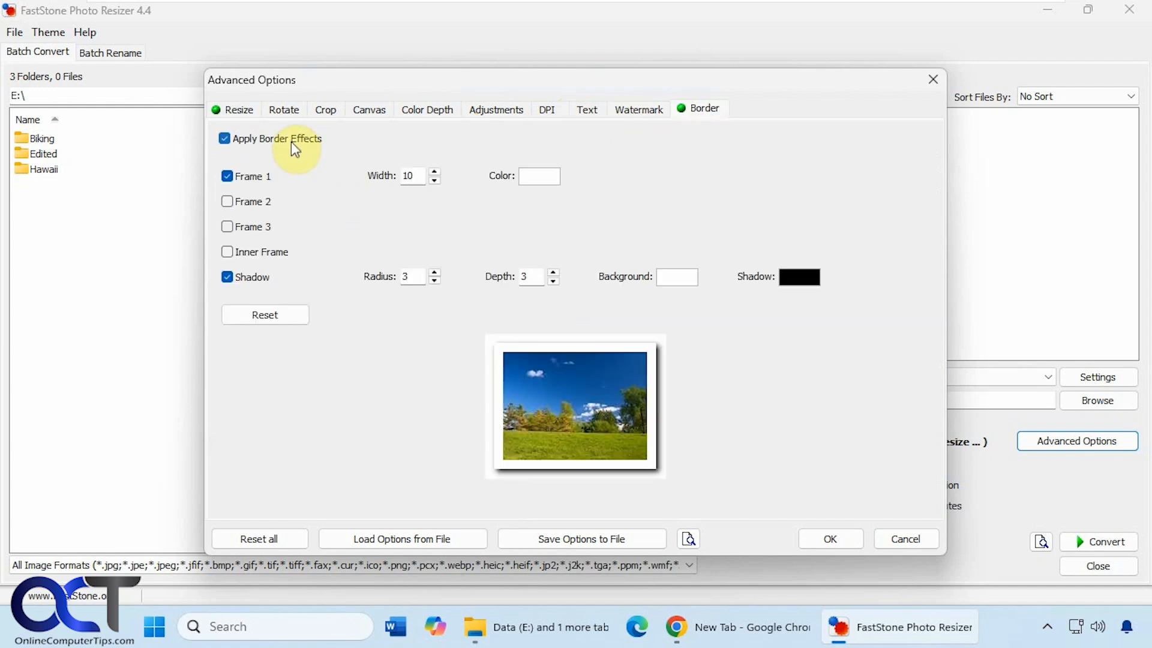
click(290, 141)
click(638, 117)
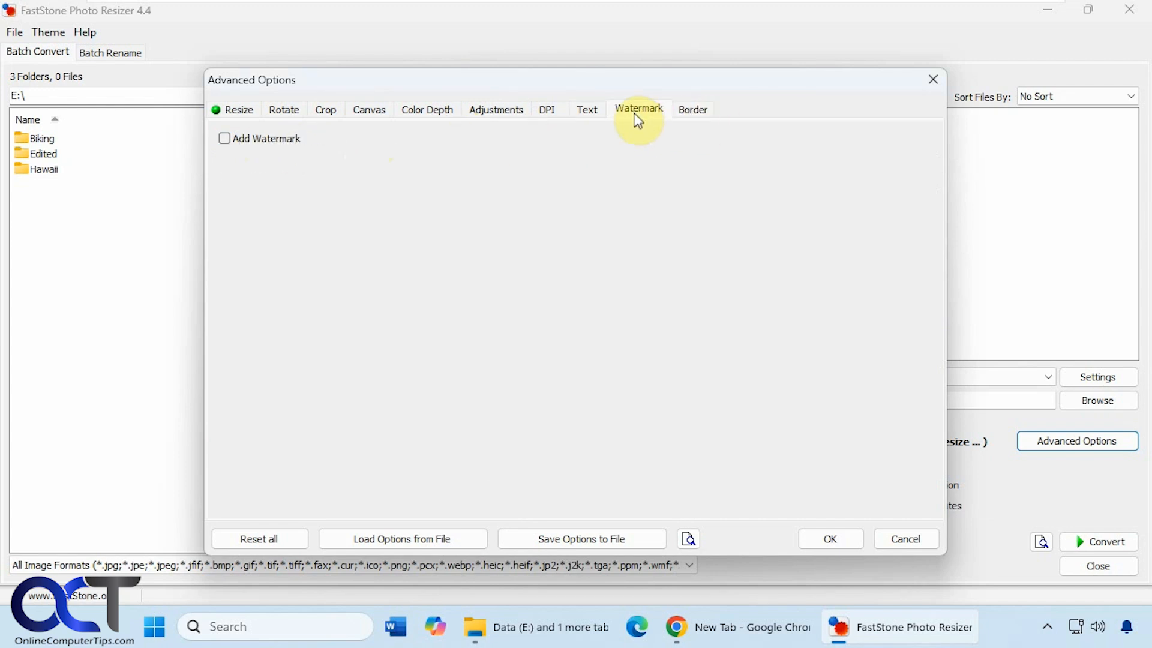
click(282, 140)
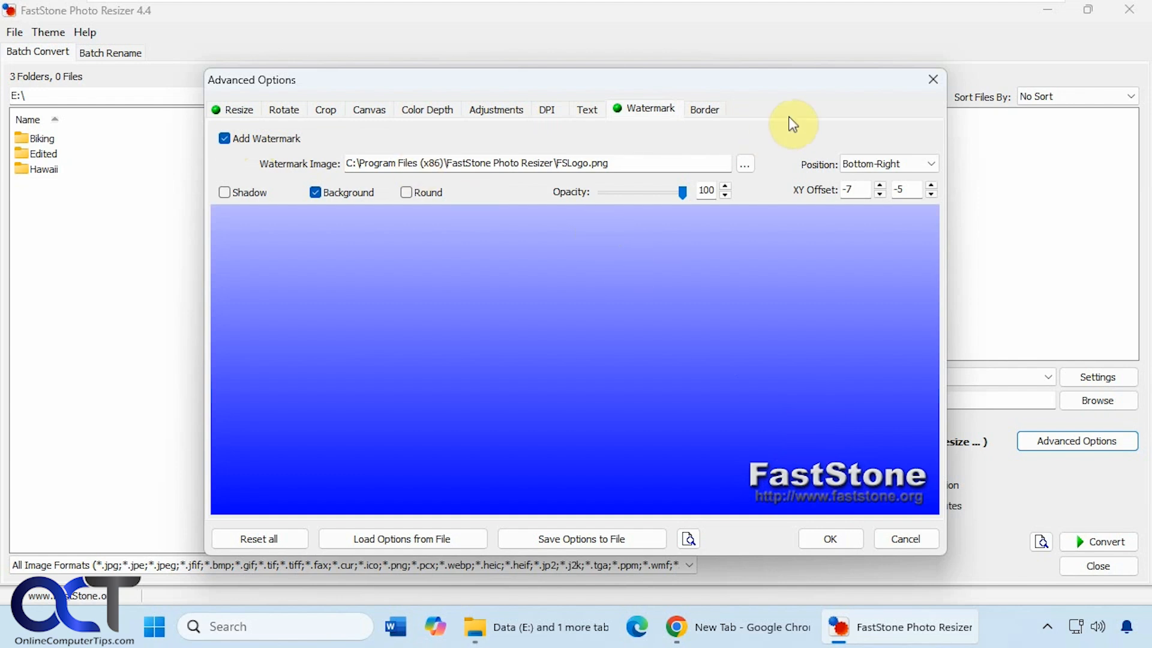
click(932, 81)
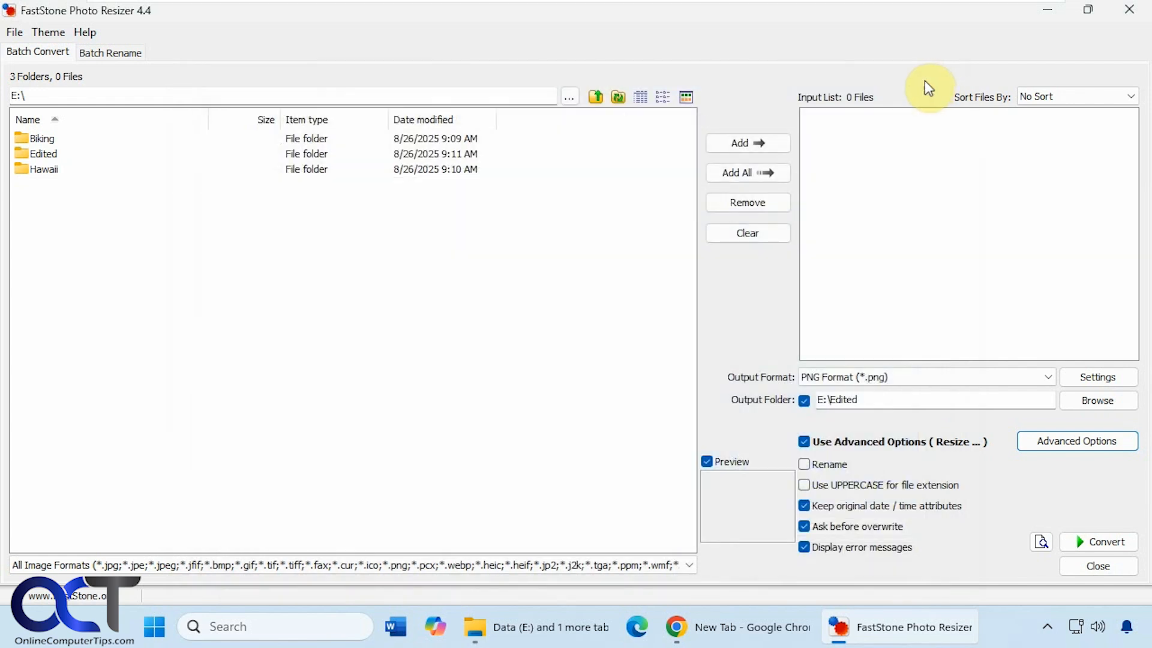
Look at the filename template offered for renaming converted files and leave renaming disabled
click(804, 464)
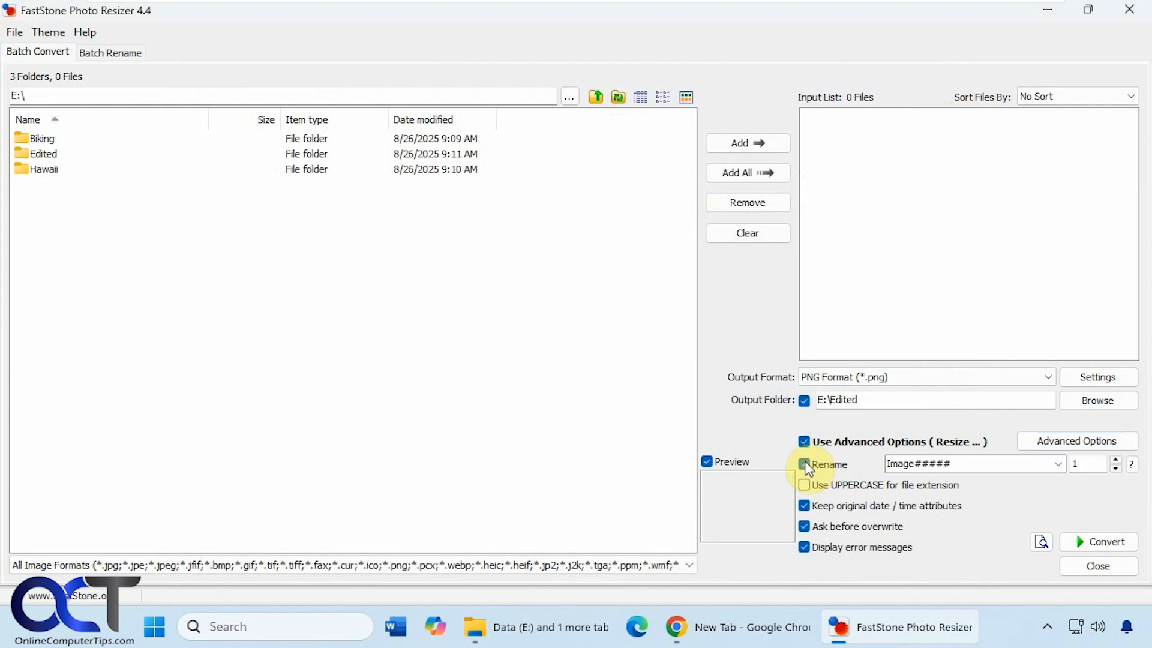
click(804, 464)
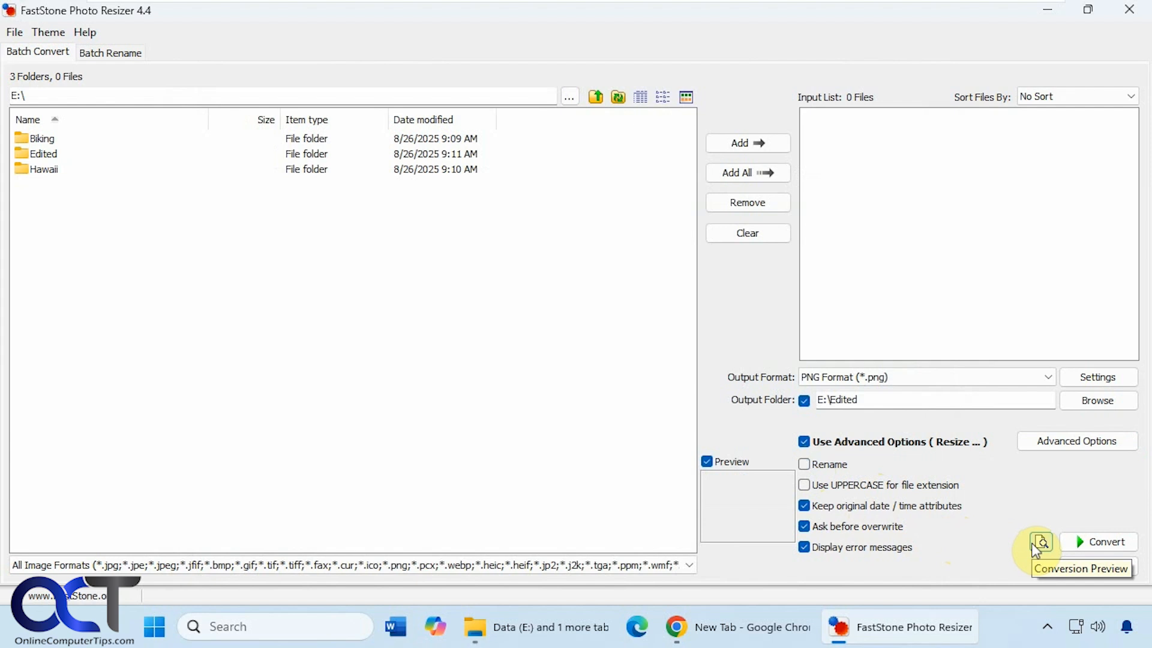
Review the batch rename templates and set the filename template to Beach_###
click(91, 52)
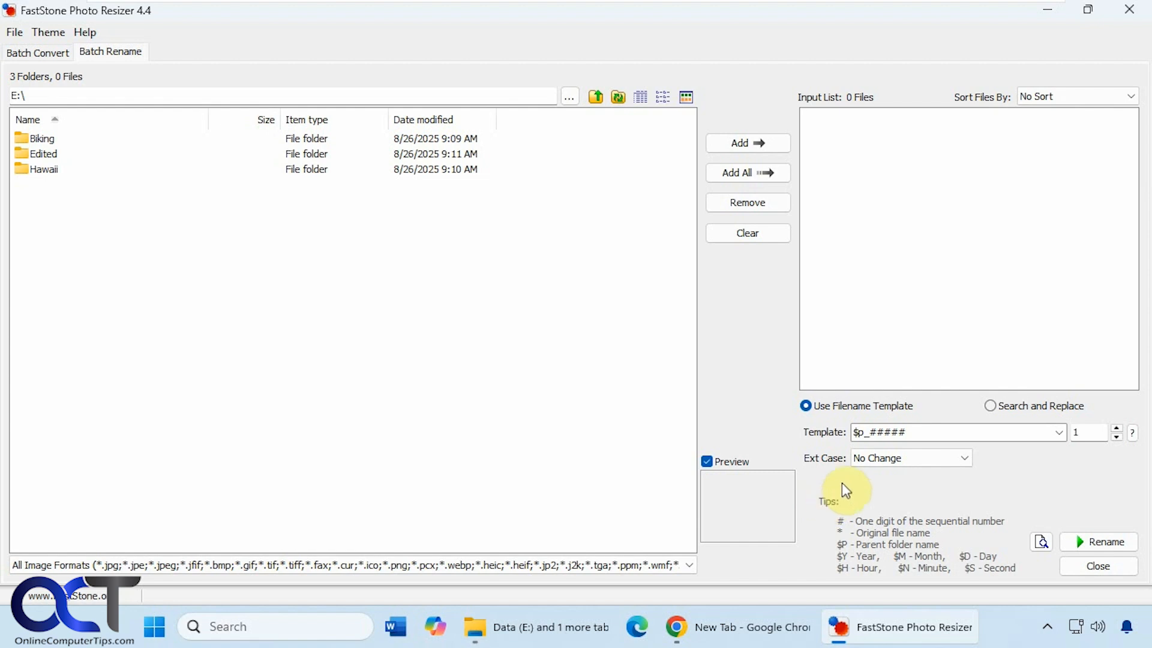
click(1059, 432)
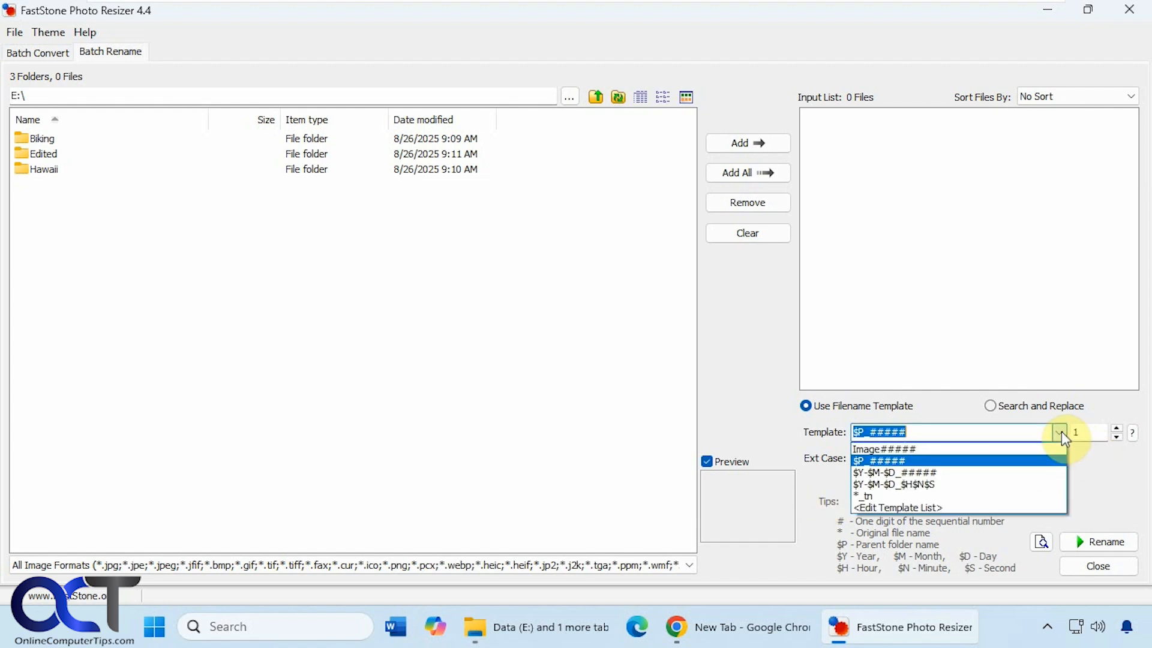
click(1059, 433)
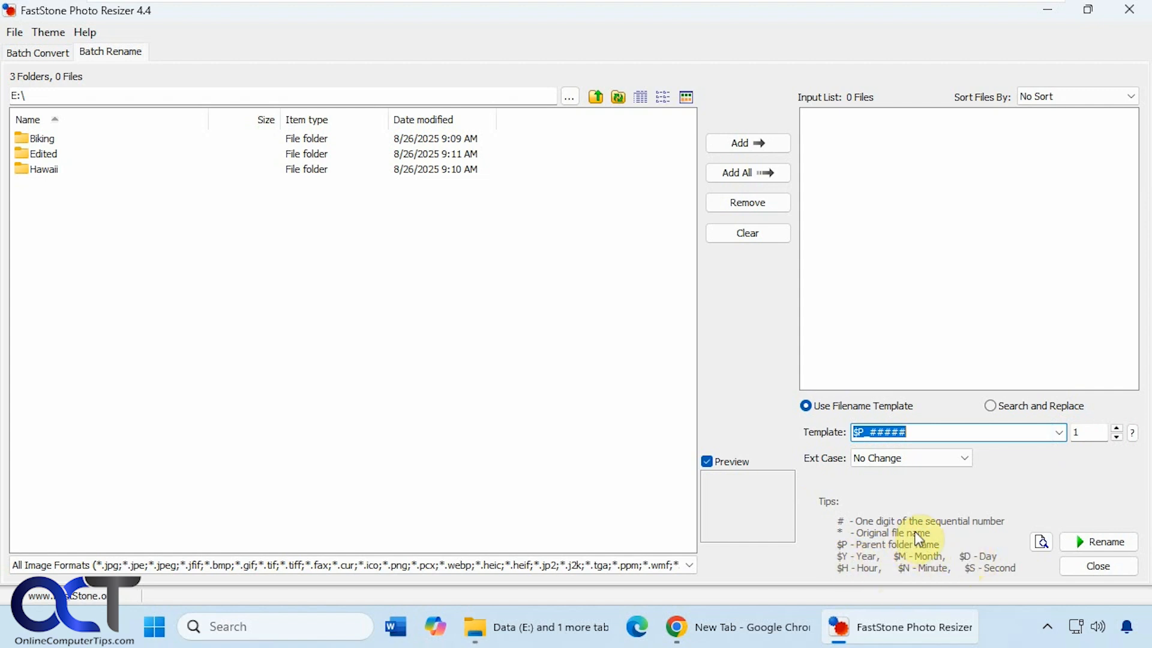
key(Delete)
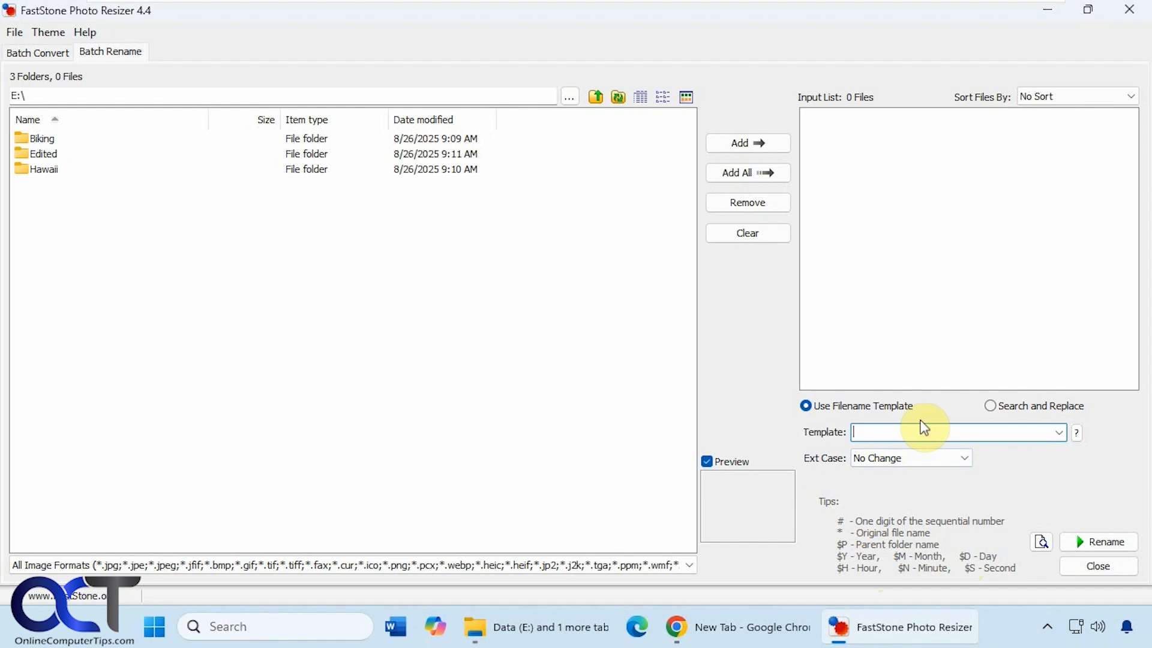
text(Beach)
text(_)
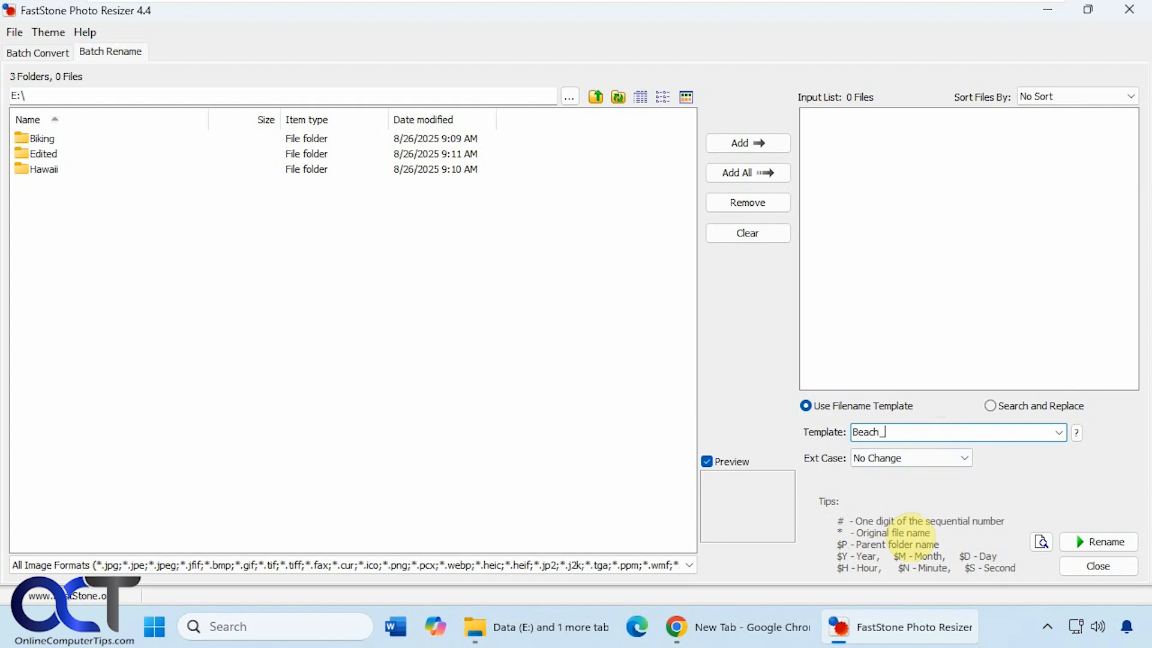
text(###)
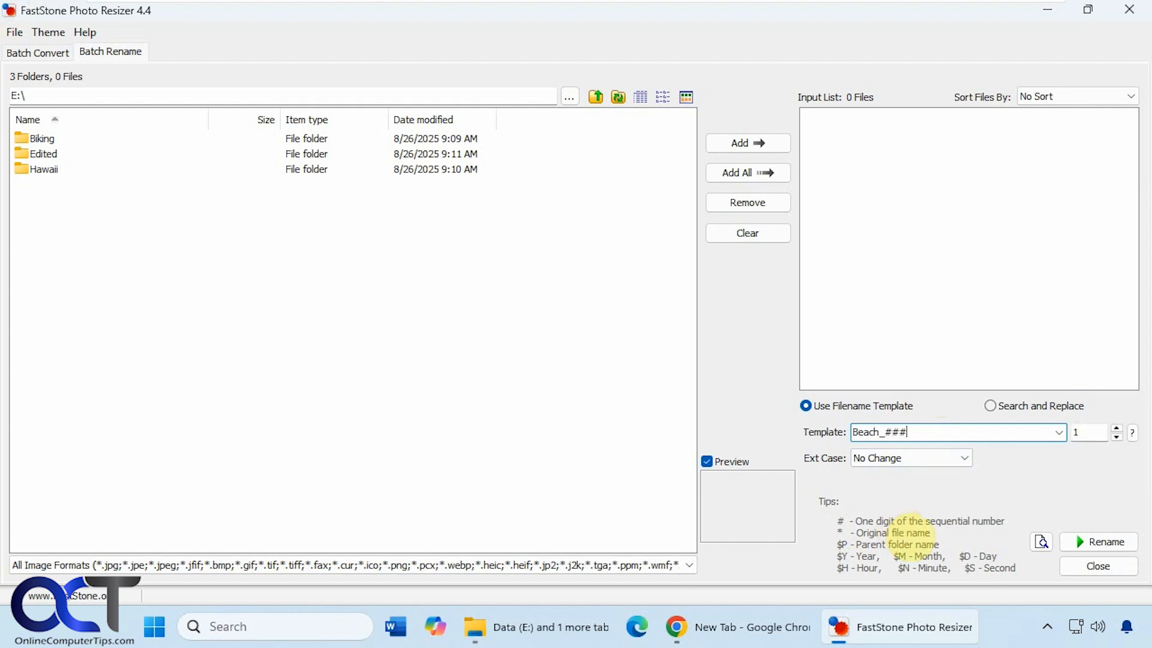
Add SL 1.jpg and SL 2.jpg from the Biking folder to the batch conversion list and disable the advanced options
click(44, 53)
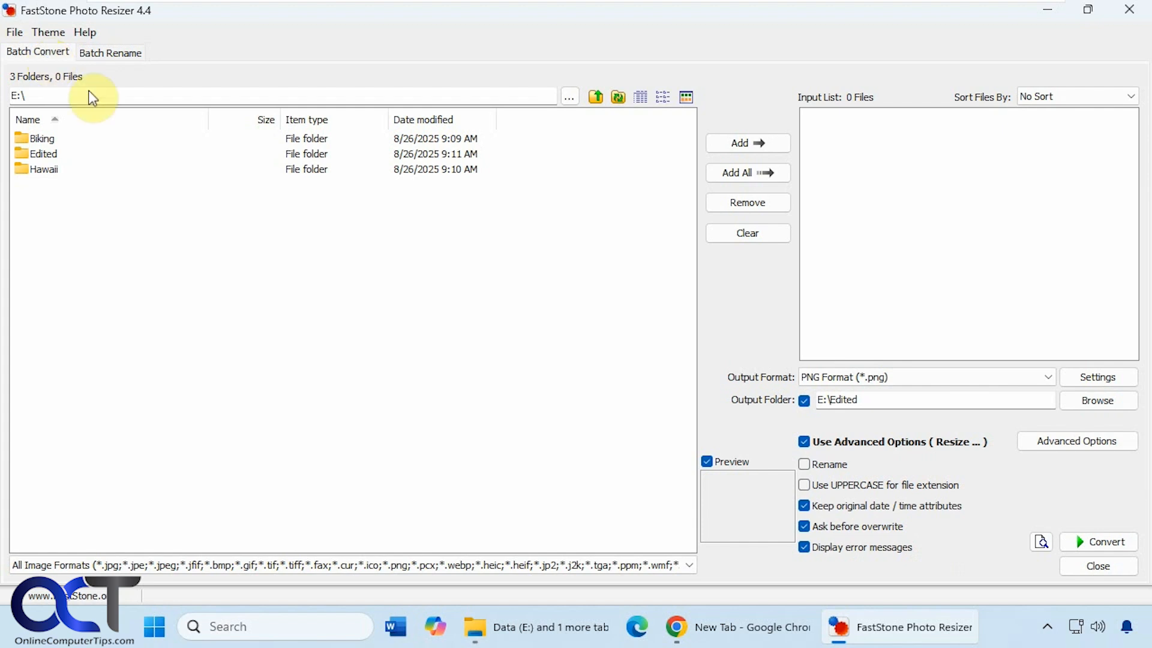
double_click(41, 138)
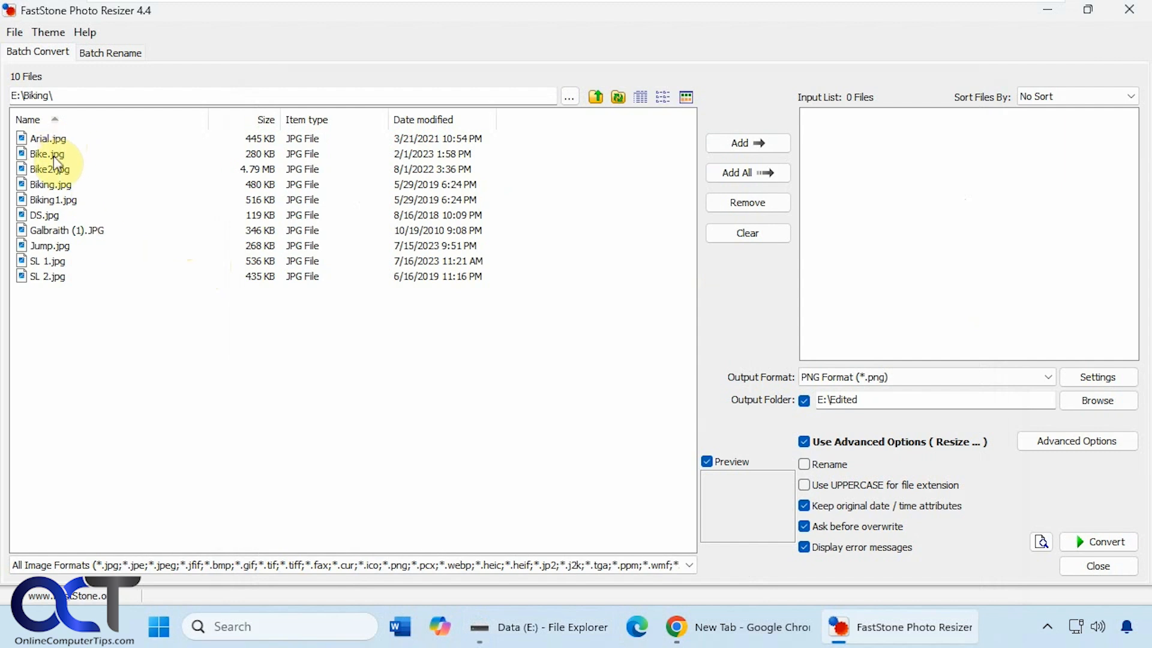
click(48, 276)
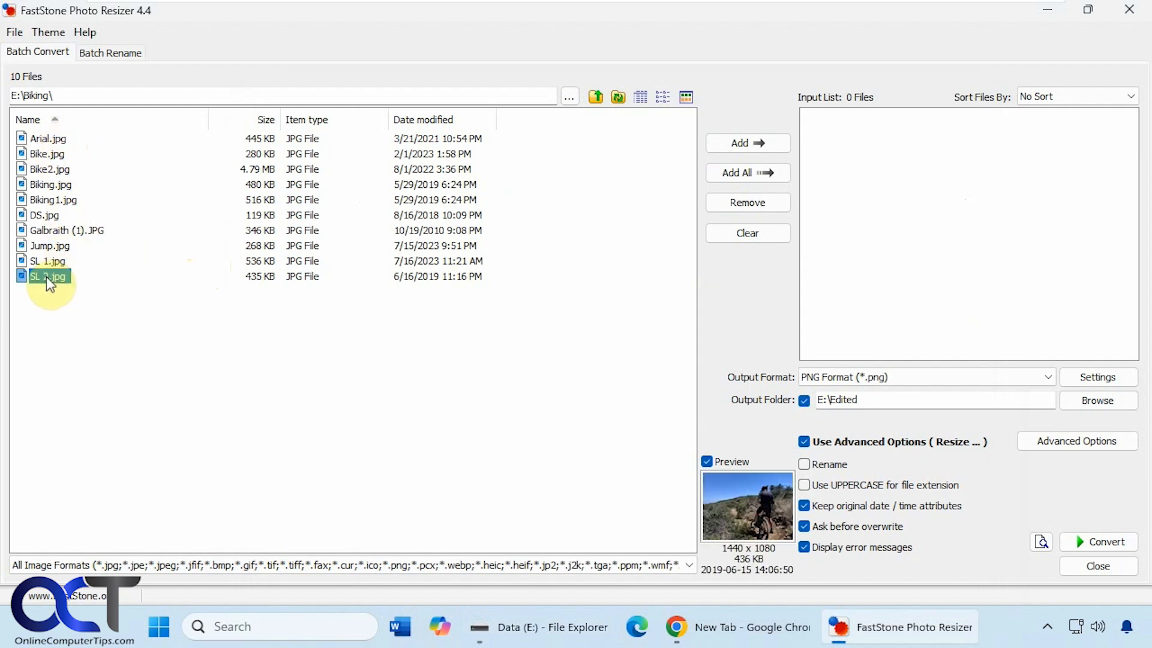
shift+click(48, 262)
click(743, 144)
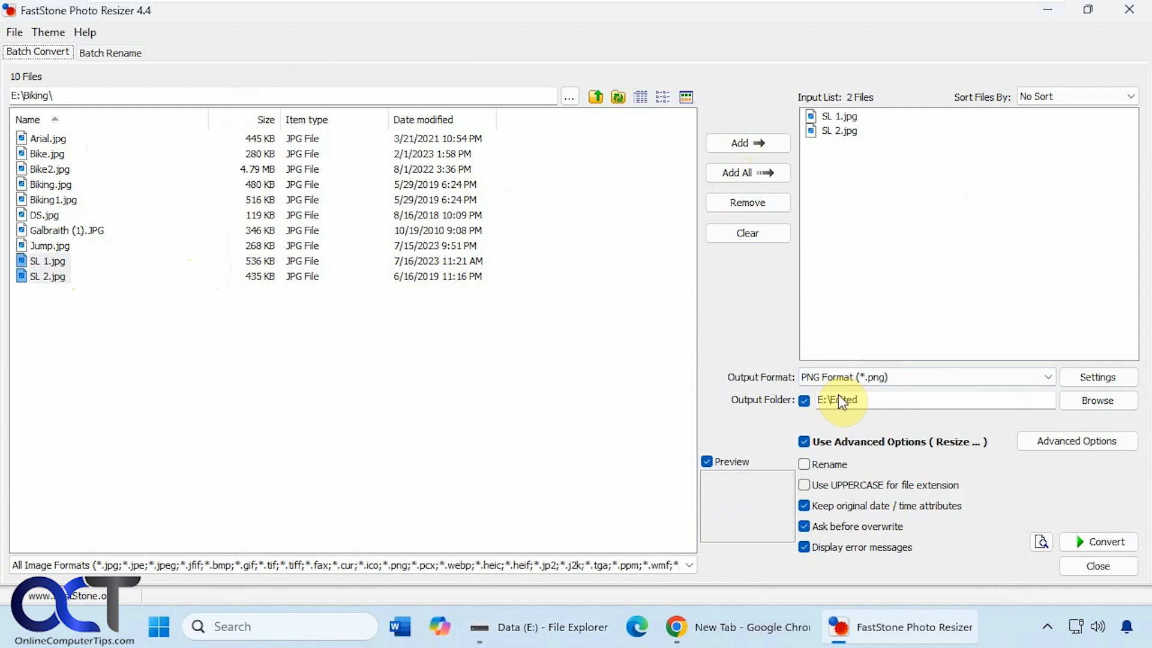
click(803, 443)
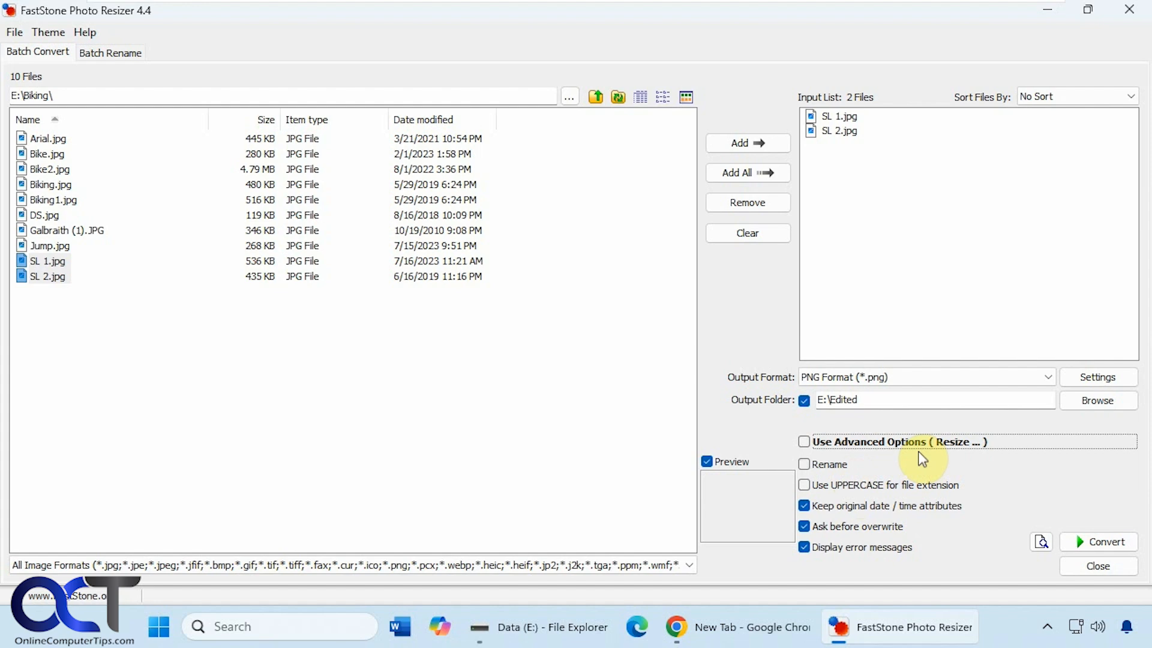
Preview the conversion of SL 1.jpg with the before and after images fitted to the window, and close the preview
click(1041, 543)
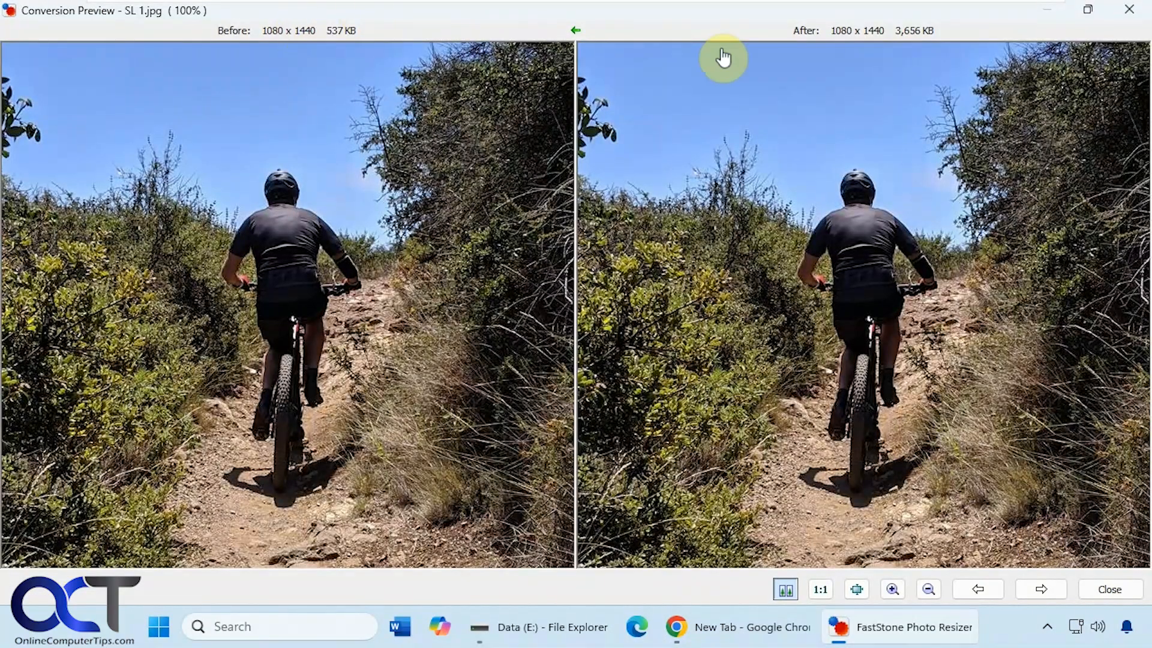
click(856, 590)
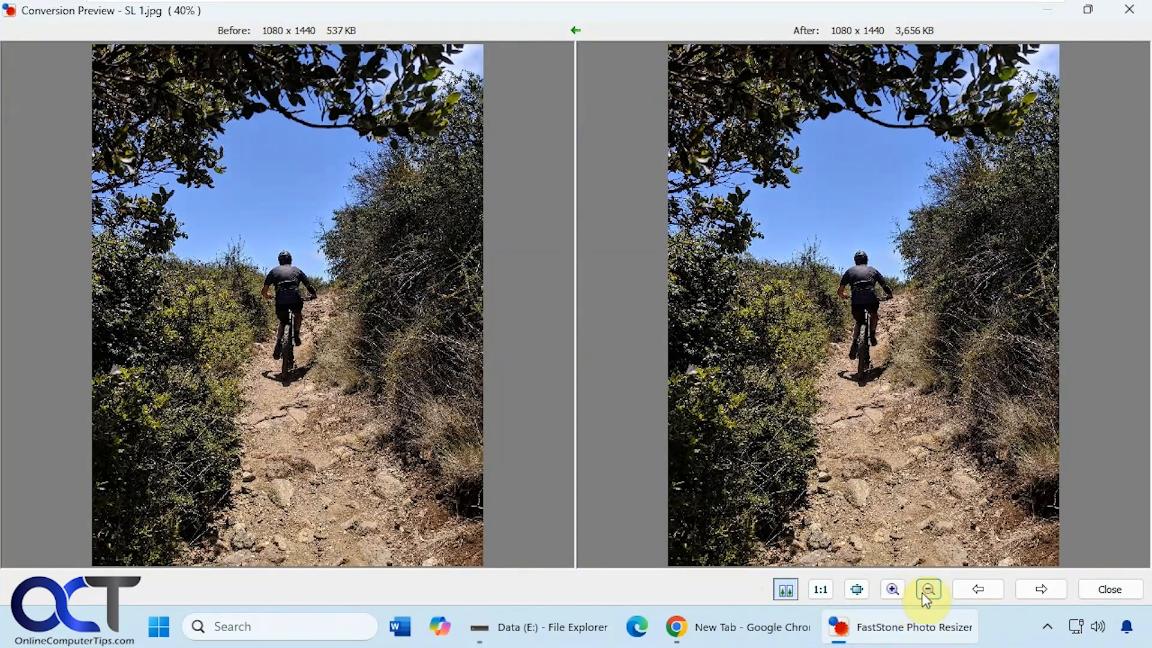
click(1120, 591)
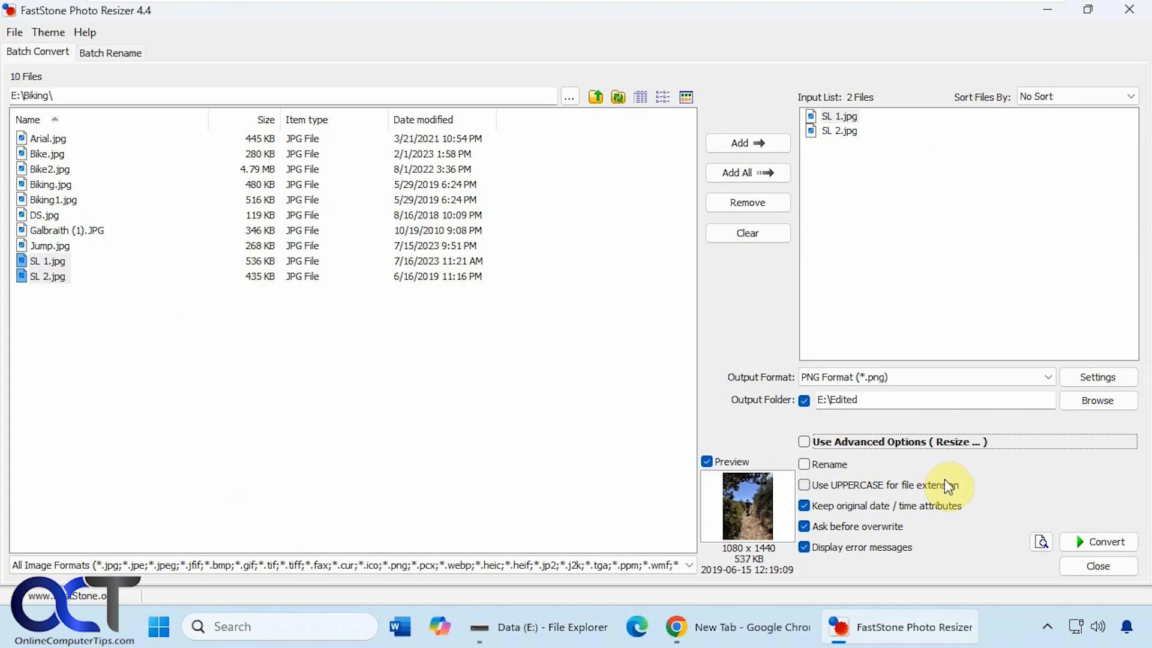
Convert SL 1.jpg and SL 2.jpg to PNG, check the converted files in the output folder, and close that folder
click(1098, 543)
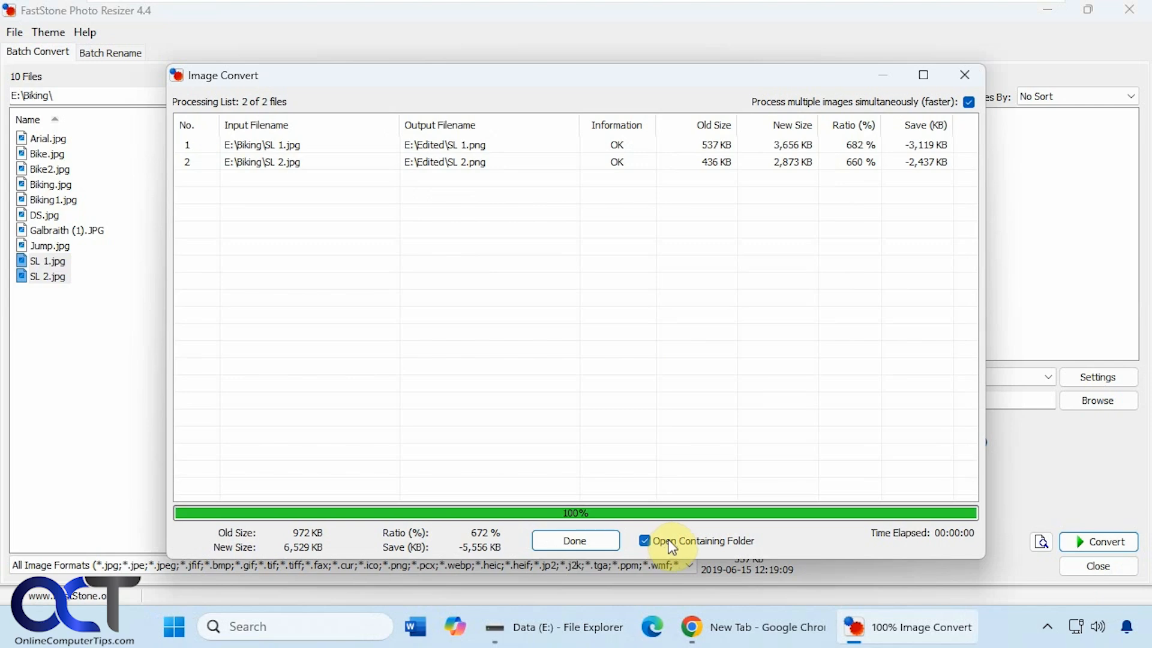
click(591, 543)
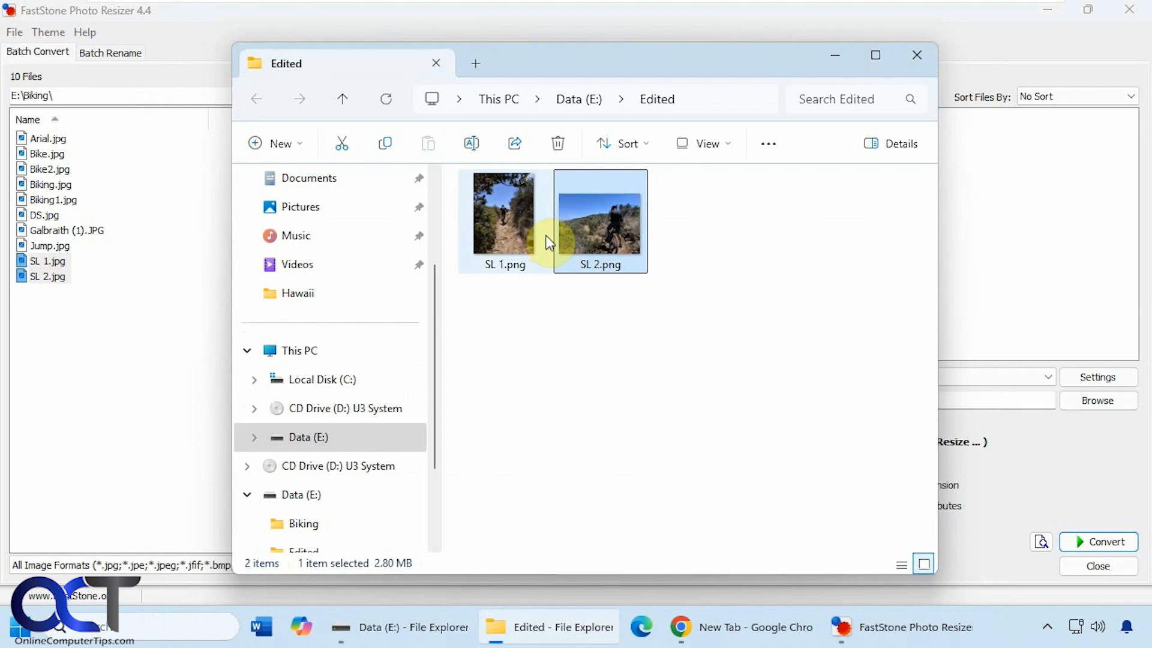
mouse_move(545, 236)
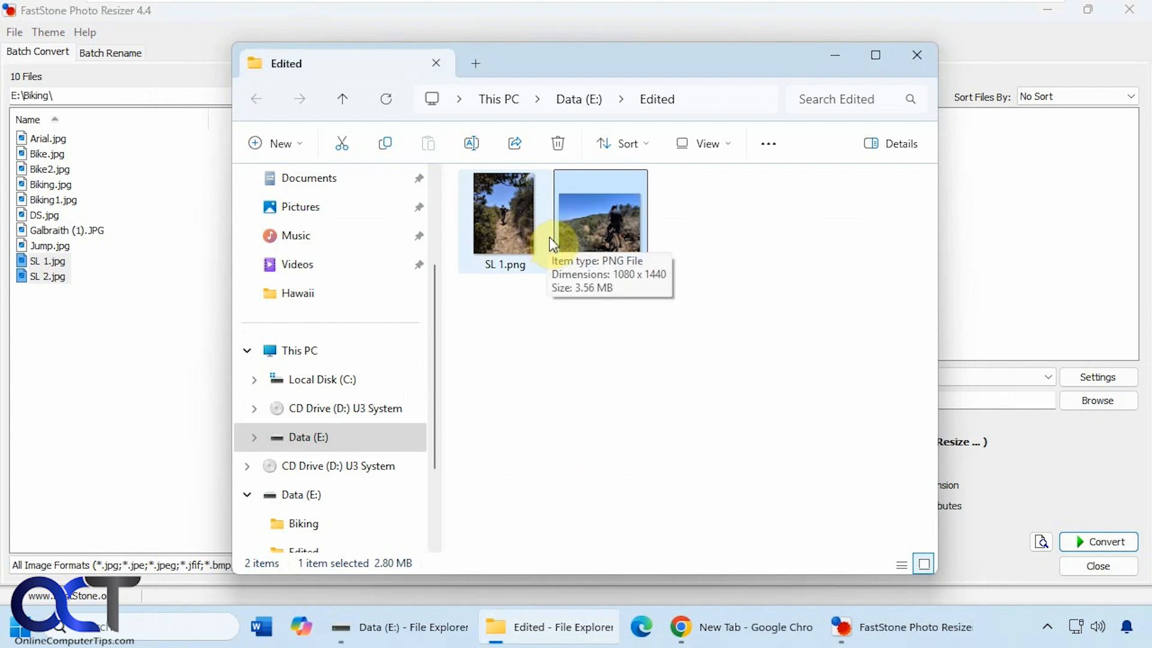
click(916, 56)
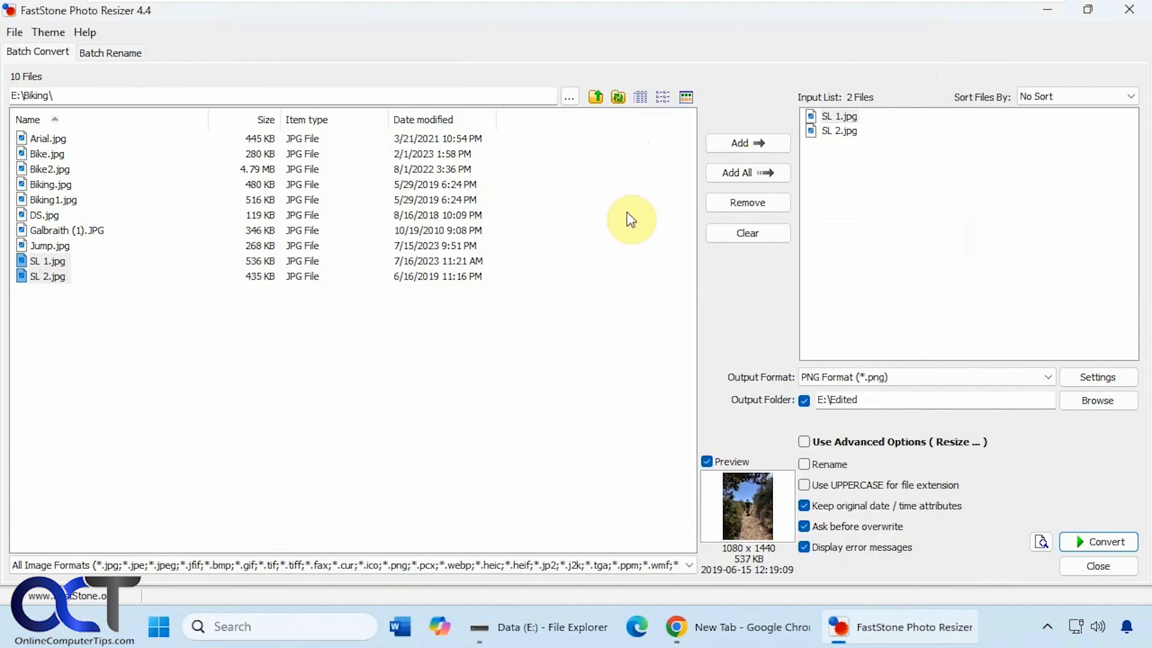
Clear the conversion input list and add Arial.jpg, Bike.jpg and Bike2.jpg from the Biking folder
click(748, 231)
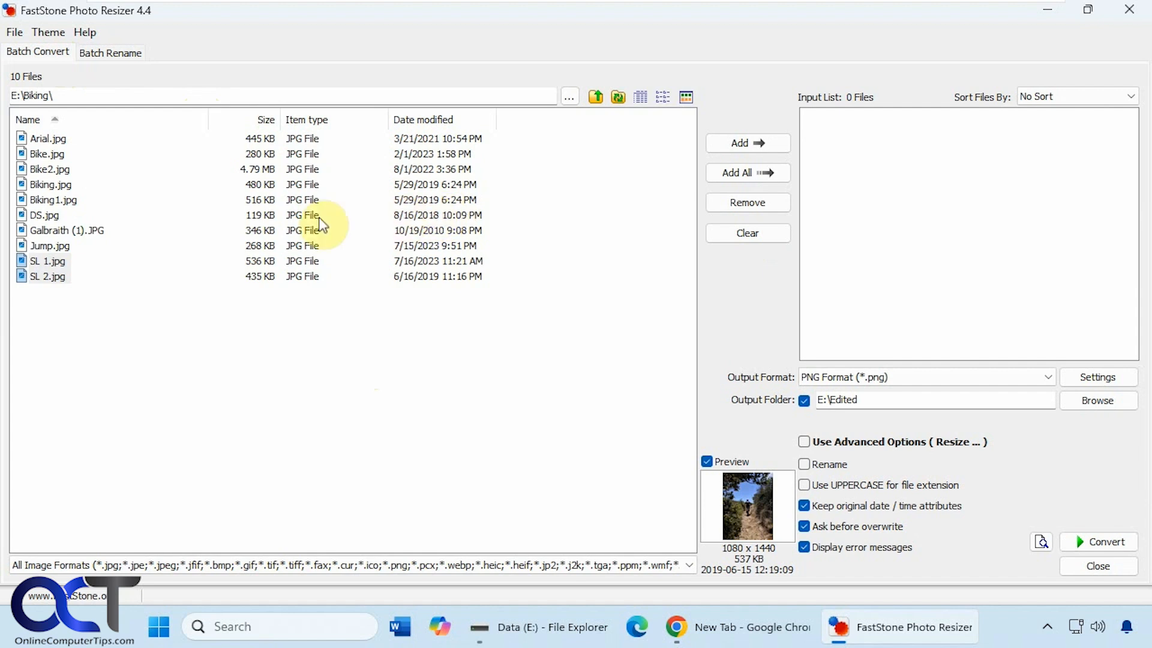
click(57, 138)
shift+click(58, 170)
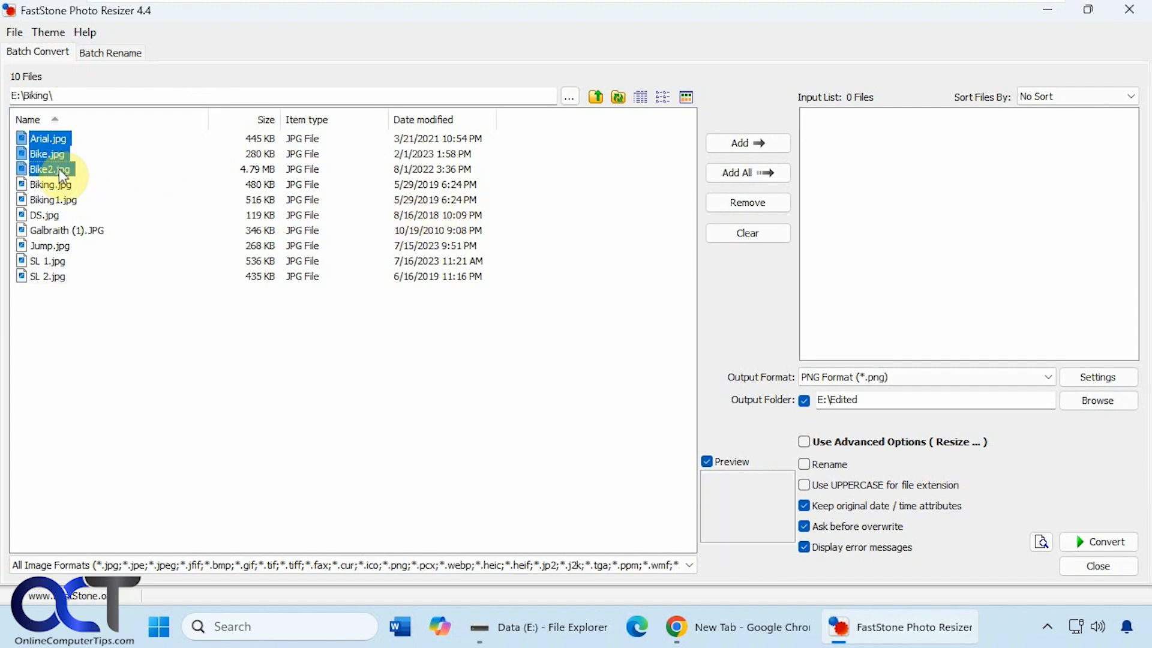
click(750, 143)
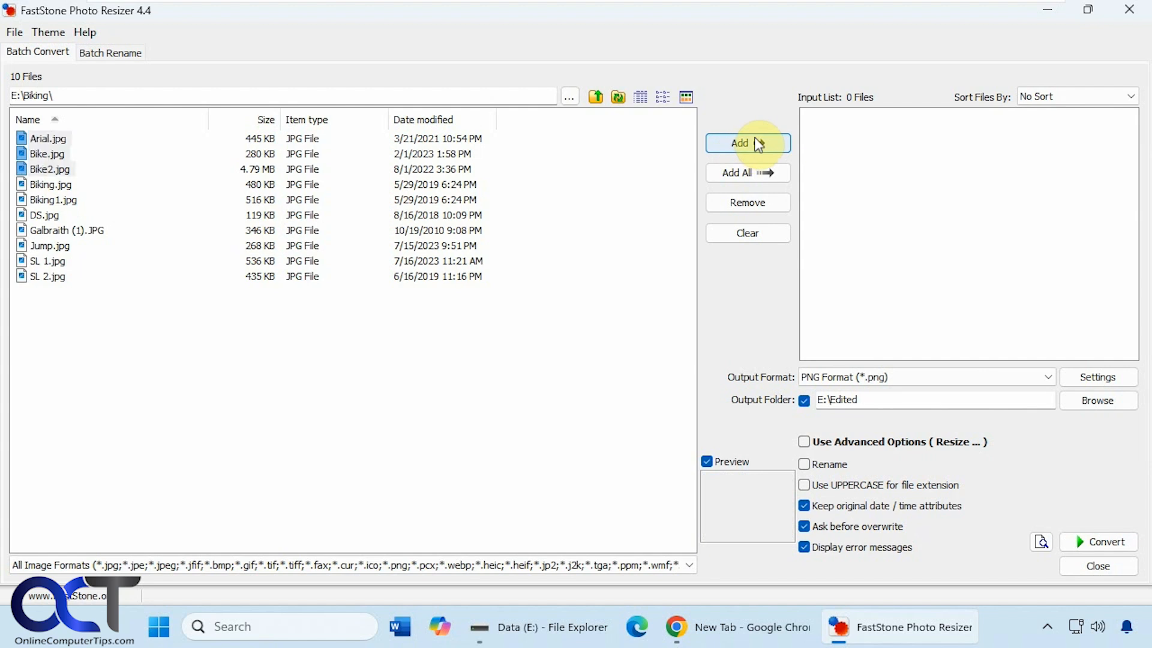
Enable the advanced options, review the 50% resize and its filter choices, preview the resized photo, and accept the options
click(804, 442)
click(1074, 441)
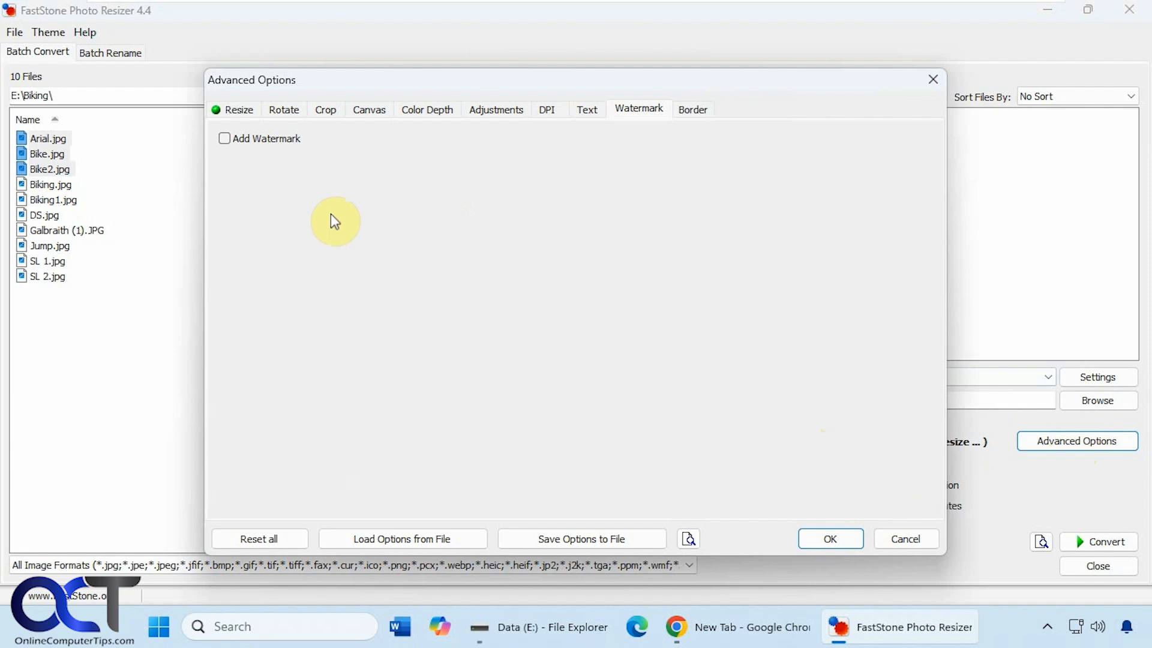
click(235, 108)
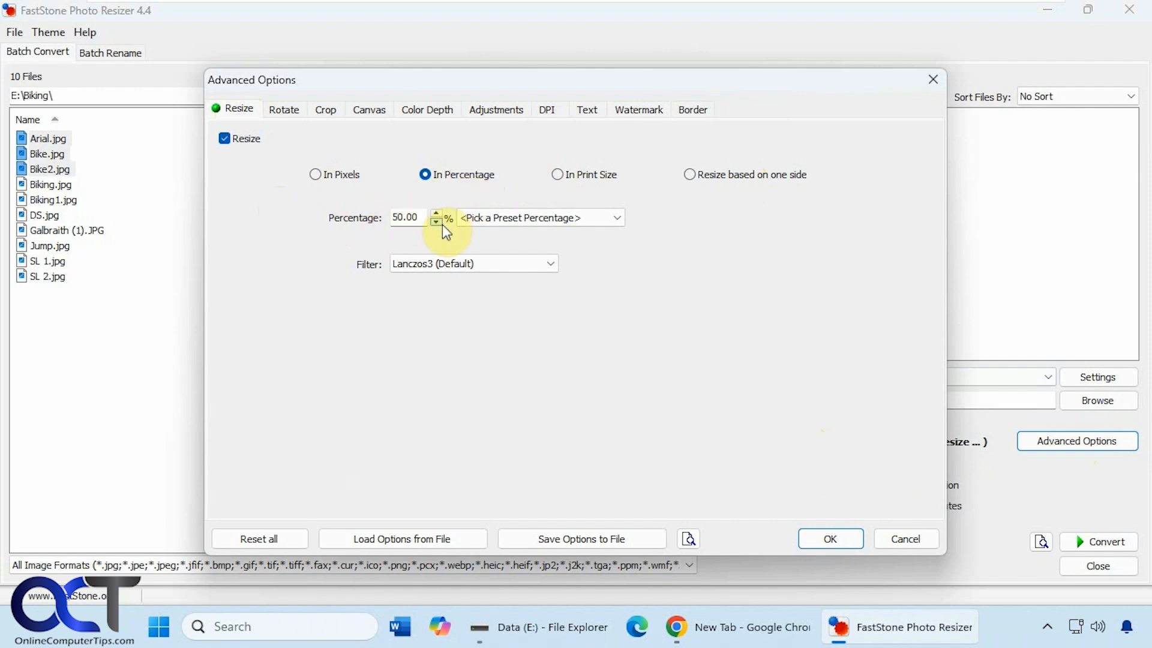
click(551, 264)
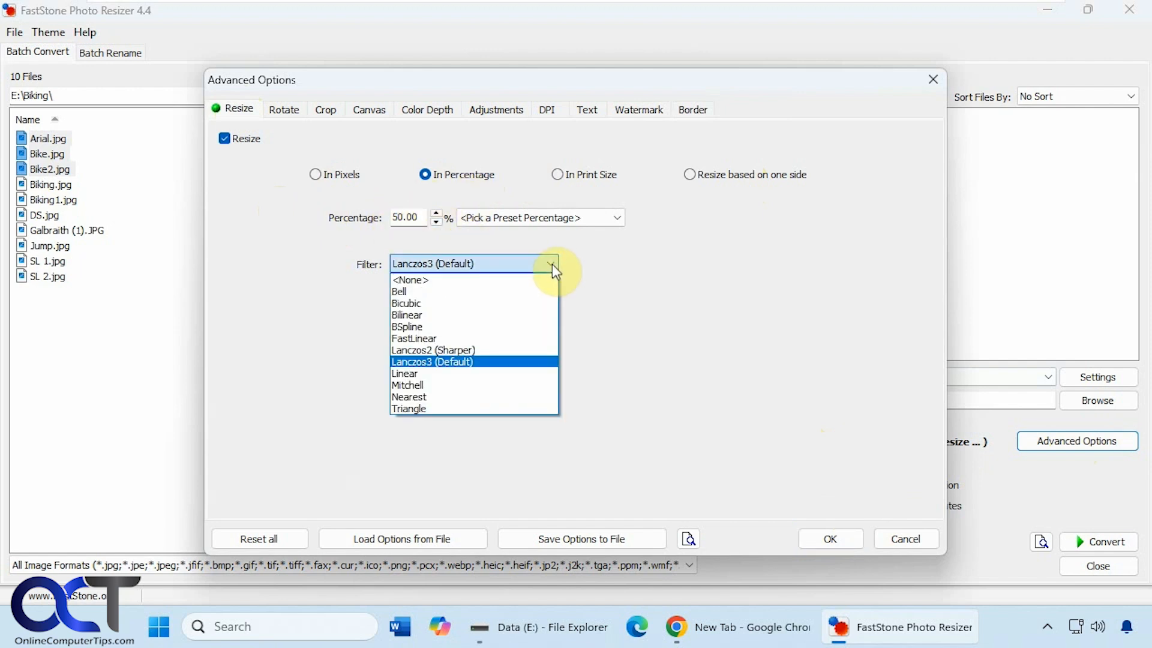
click(552, 266)
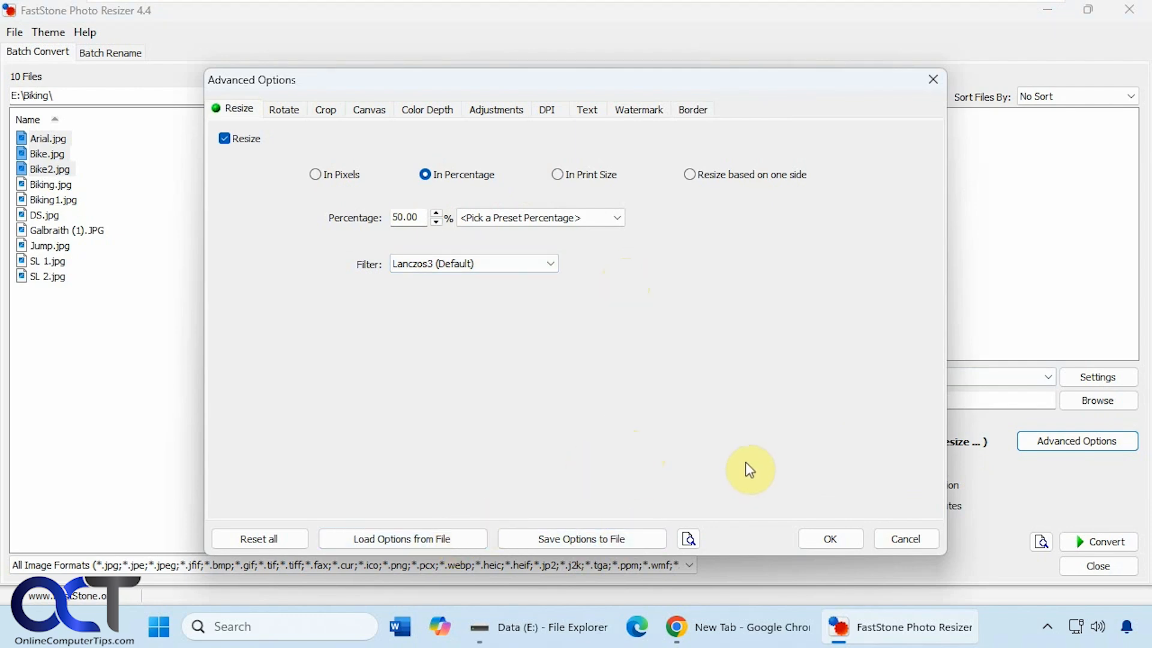
click(690, 538)
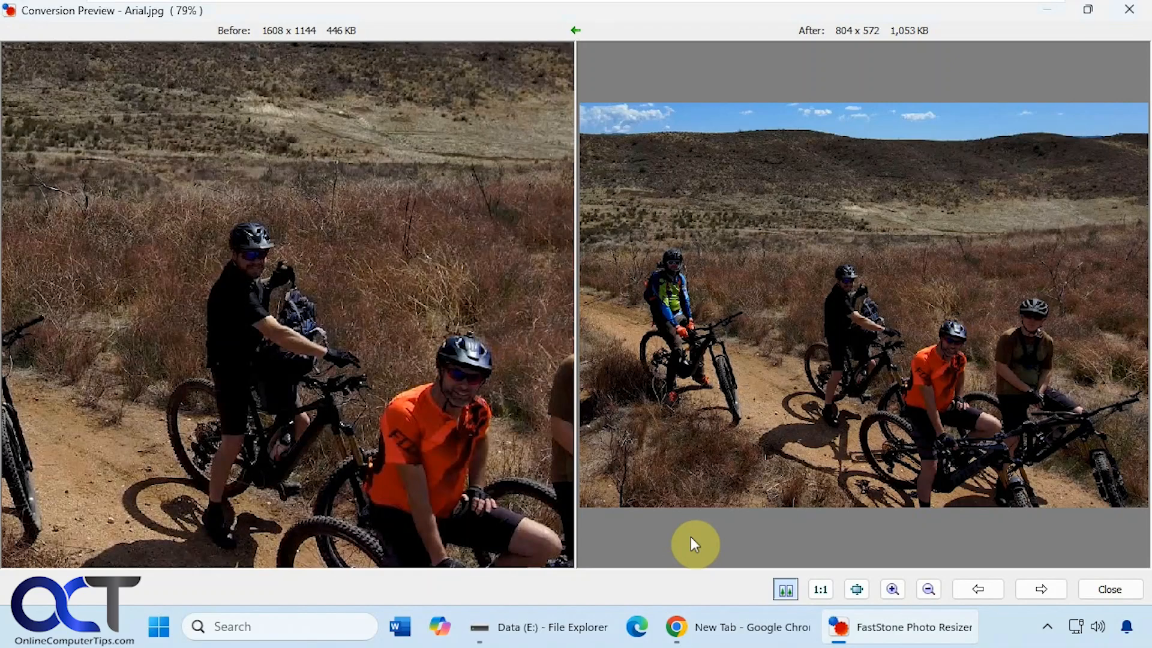
click(1128, 9)
click(831, 539)
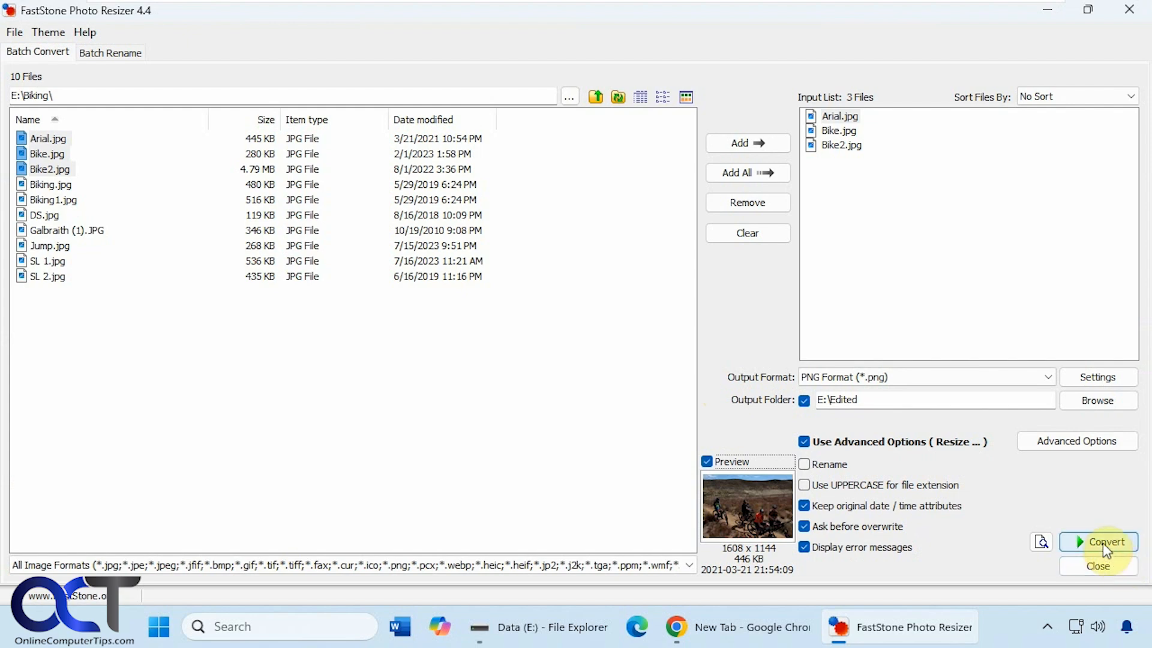
Convert the three listed photos to PNG with the resize applied and dismiss the conversion report
click(1102, 542)
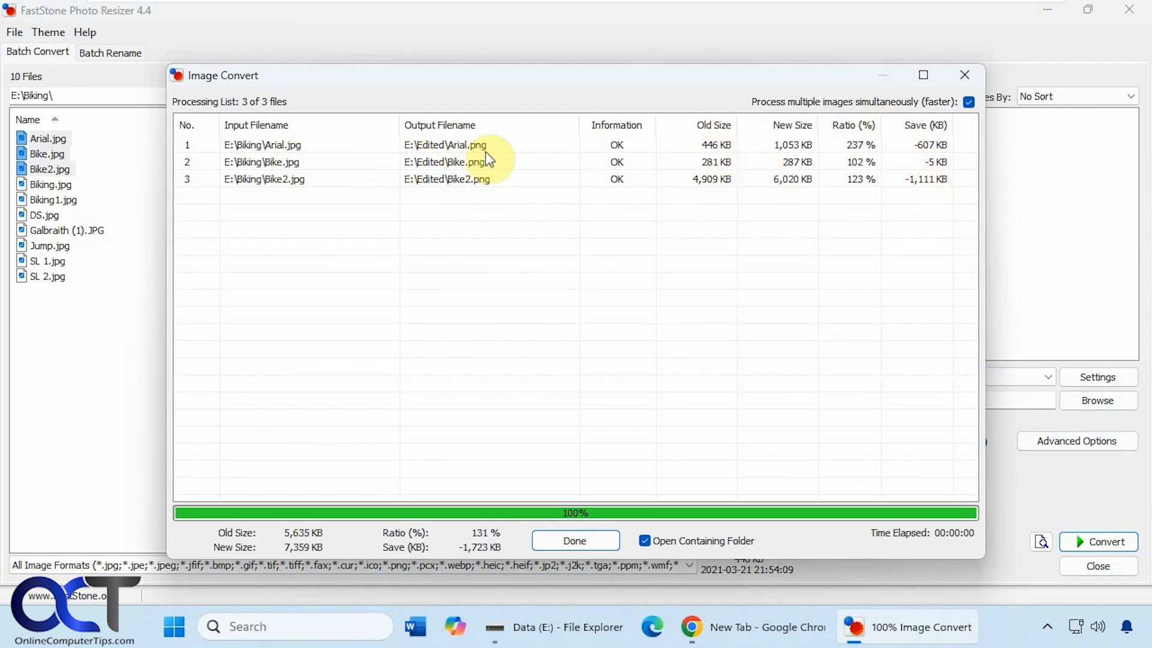
click(963, 78)
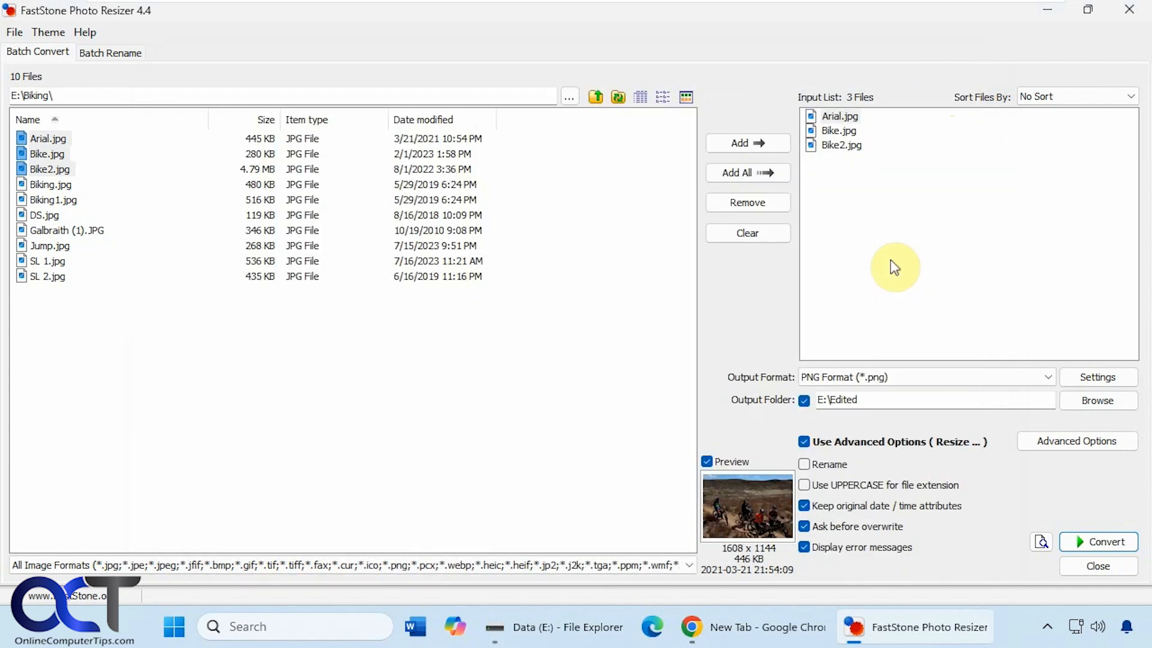
Delete Arial.png, Bike.png and Bike2.png from the Edited folder in File Explorer and return to FastStone Photo Resizer
click(543, 626)
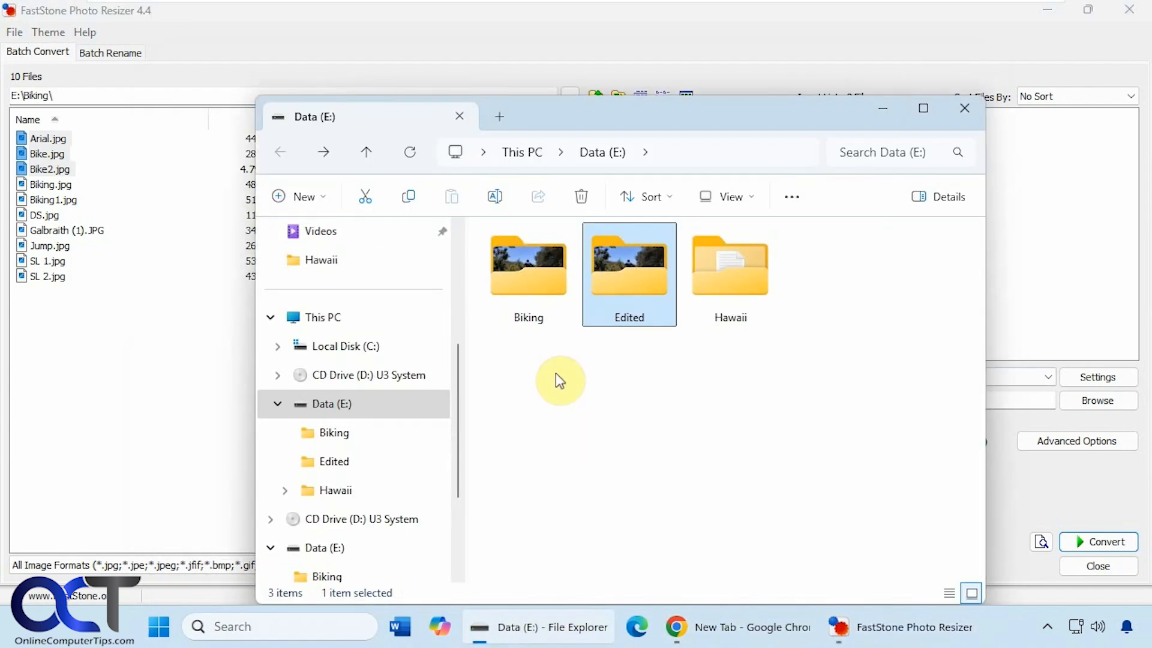
double_click(629, 282)
click(711, 285)
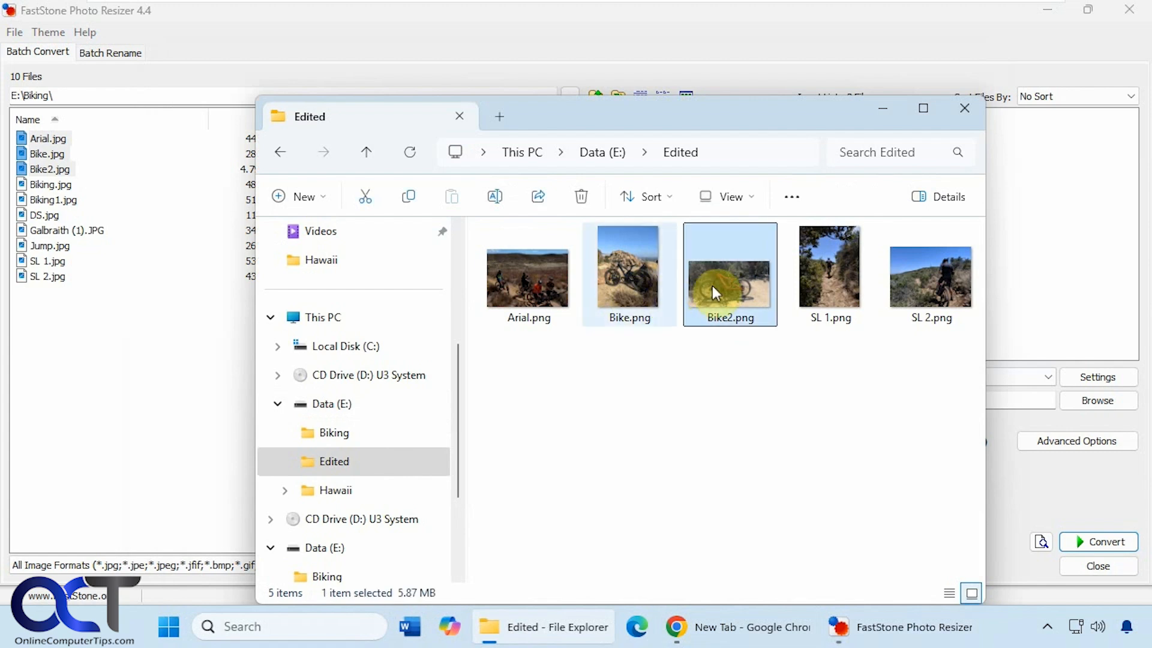
shift+click(528, 286)
key(Delete)
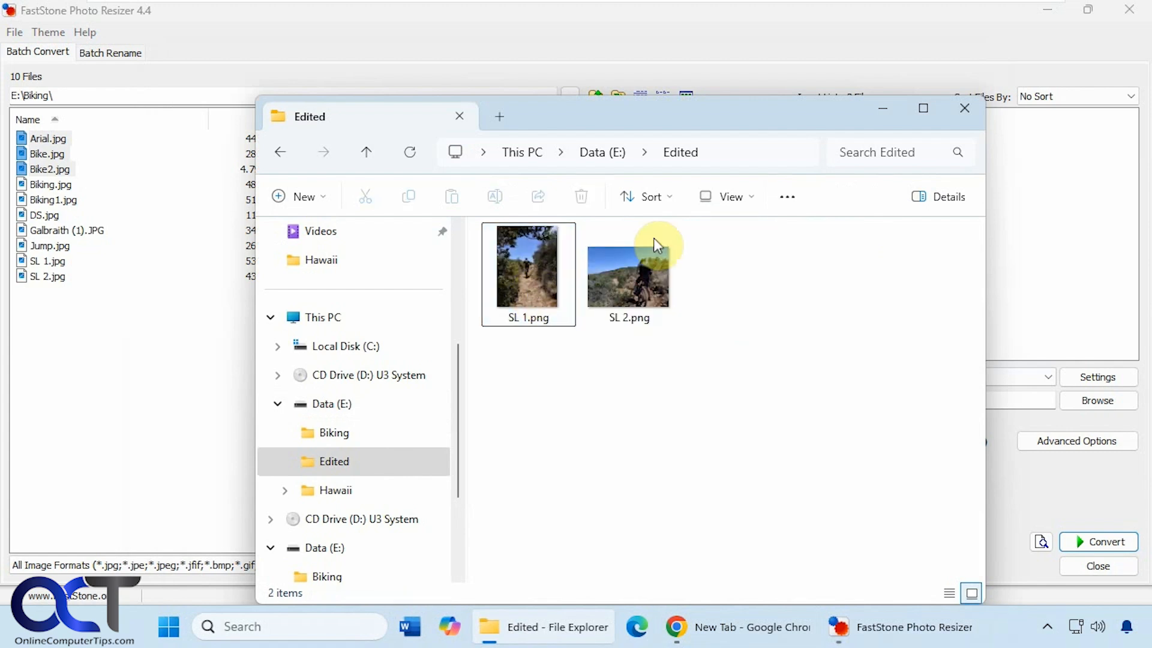
click(181, 289)
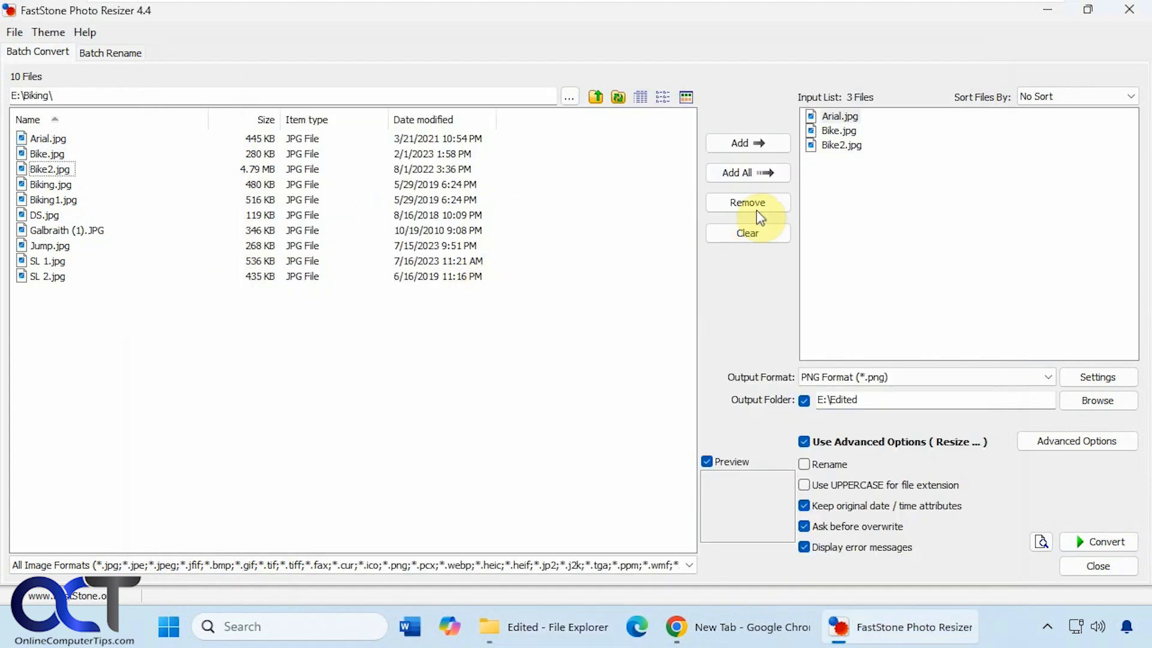
Set the output format to JPEG, convert the three listed photos, and check the results in the Edited folder before minimizing it
click(910, 374)
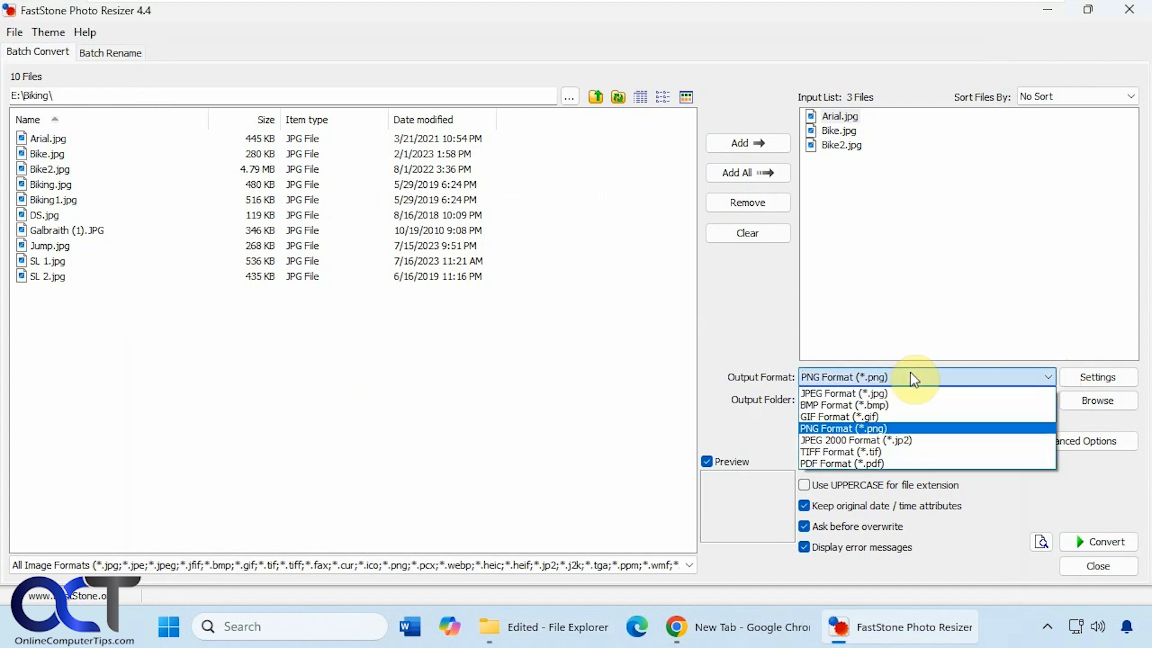
click(893, 392)
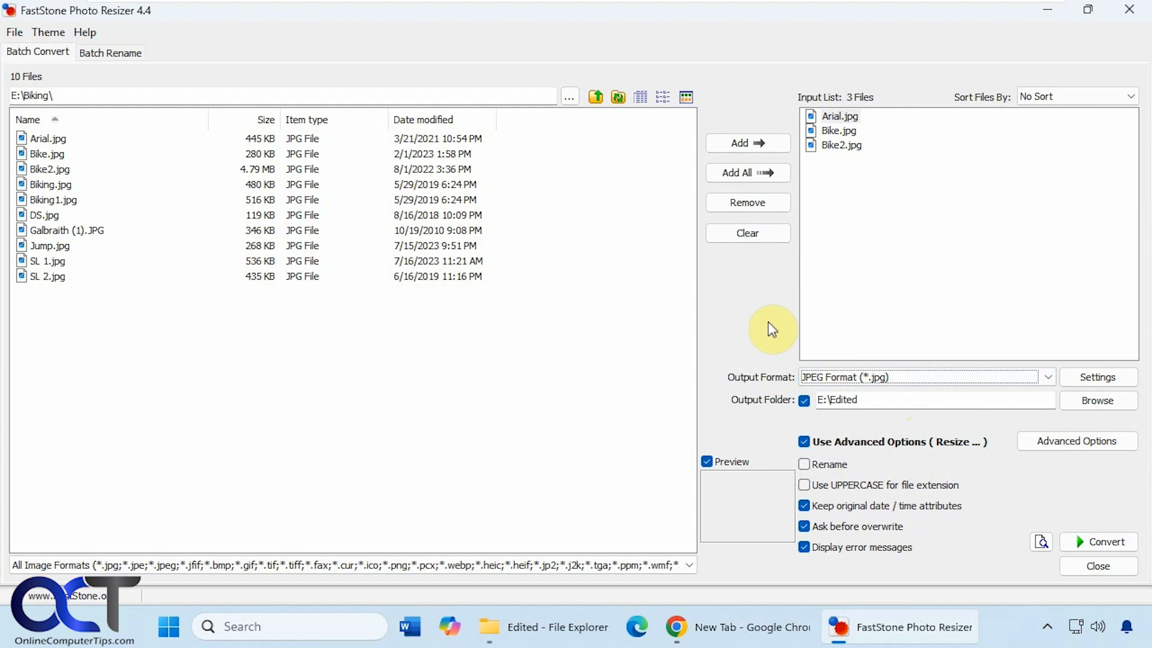
click(1096, 542)
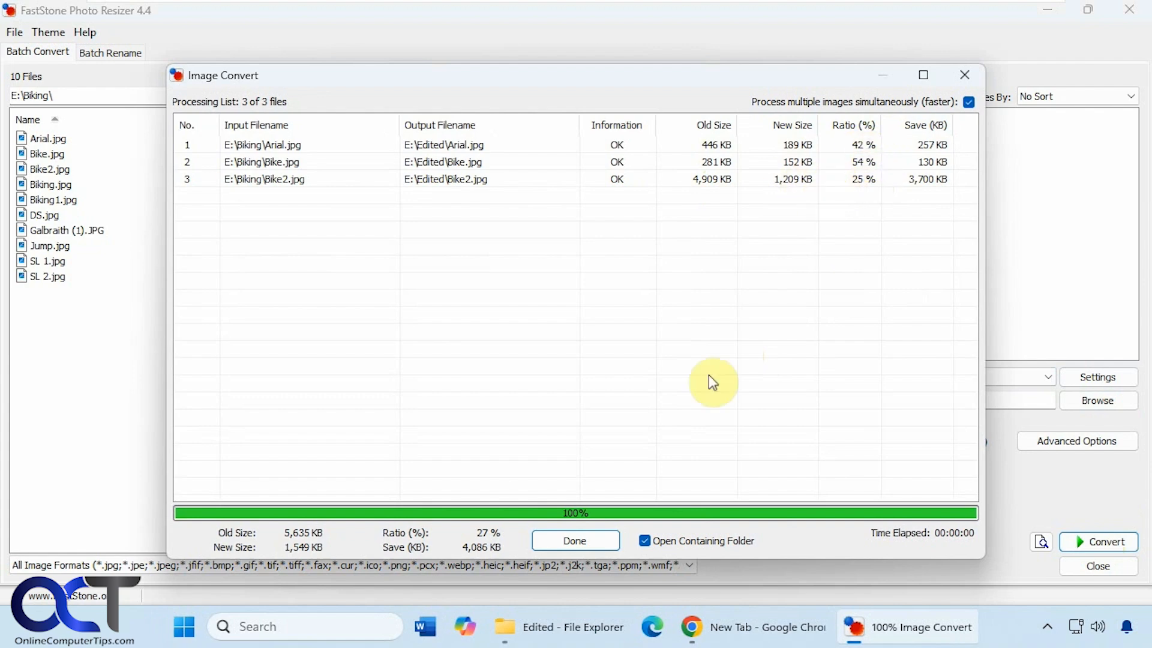
click(590, 533)
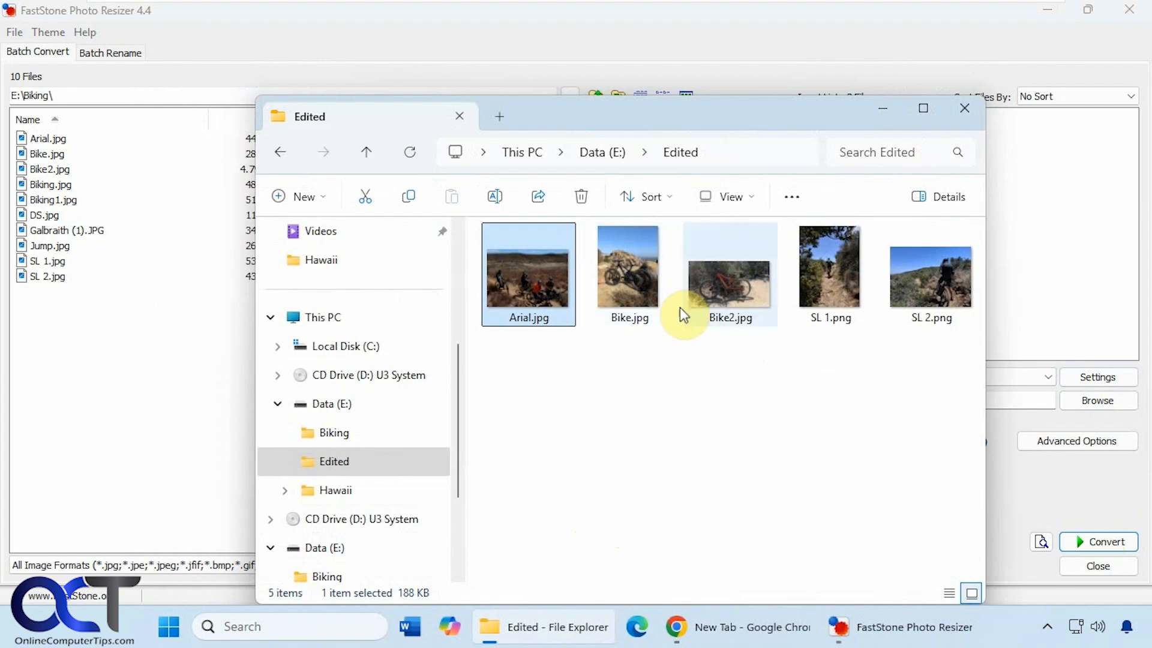
click(881, 108)
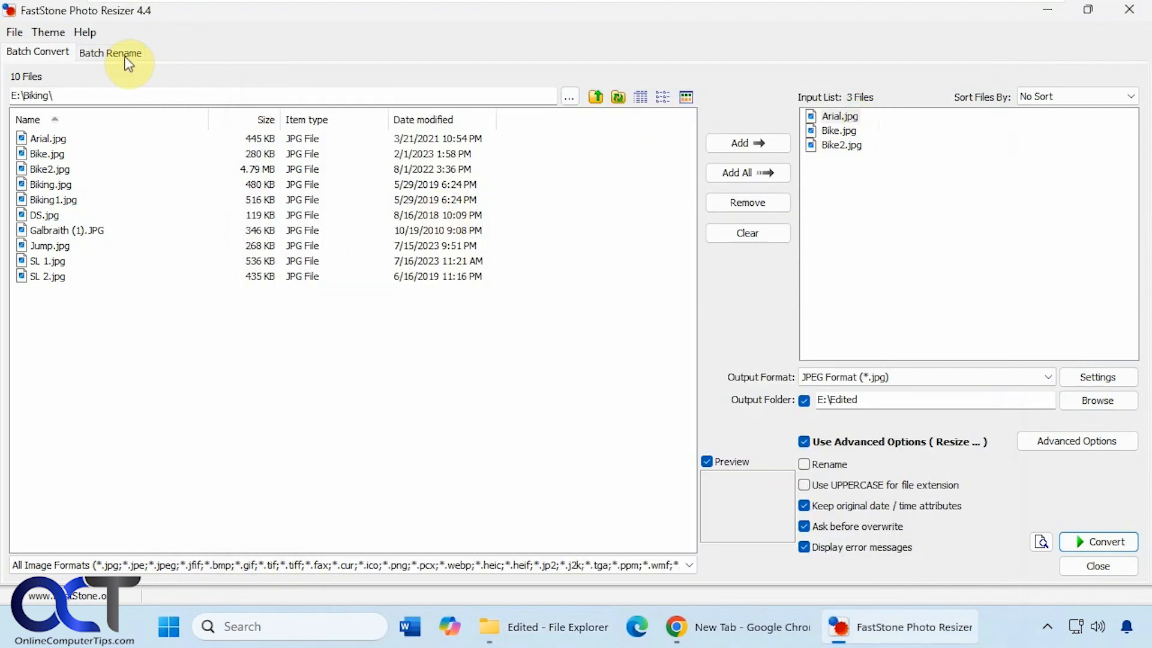
Add the six beach photos, Beach.jpg through Beach10.jpg, from the Hawaii folder to the batch rename list
click(126, 58)
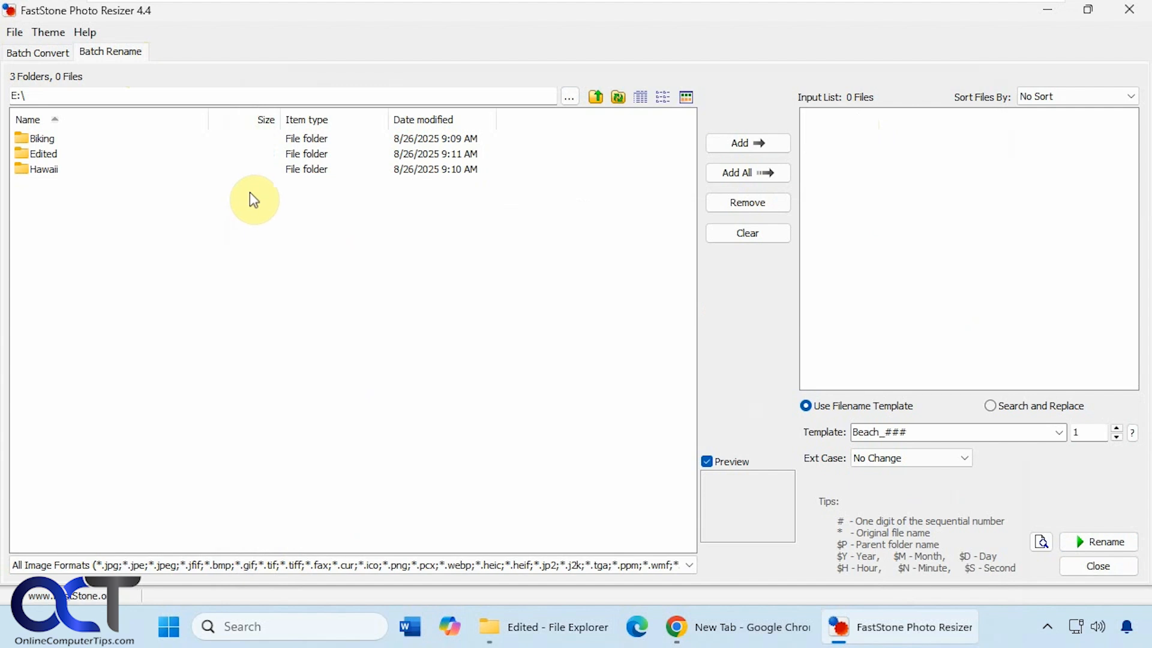
double_click(43, 169)
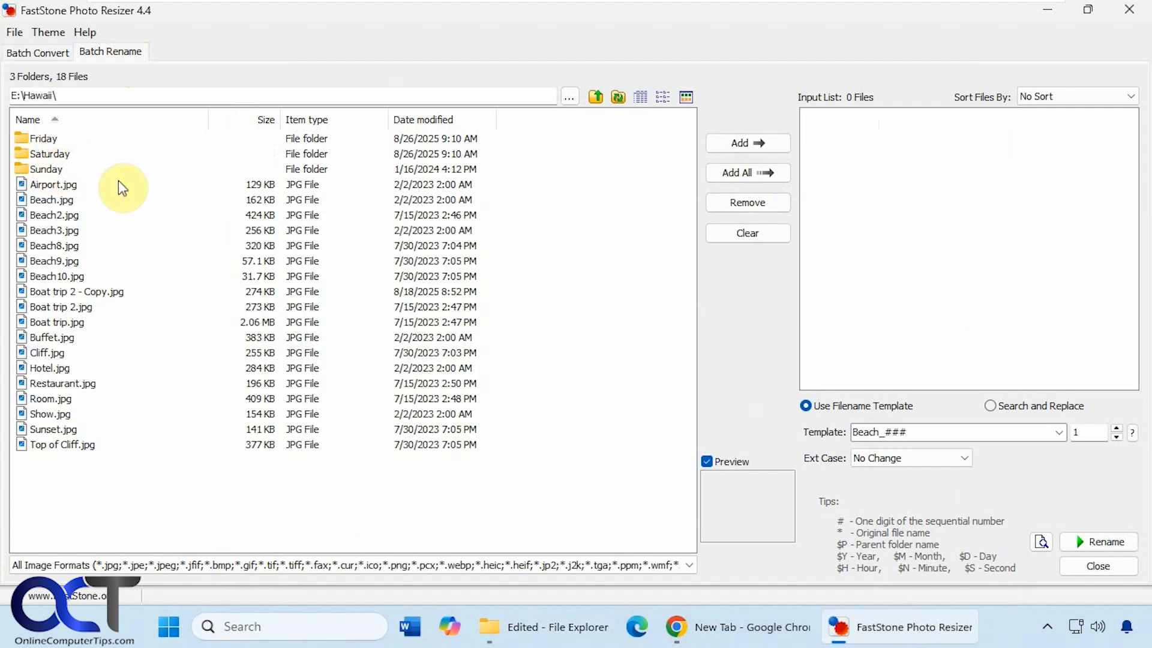
click(66, 200)
shift+click(67, 276)
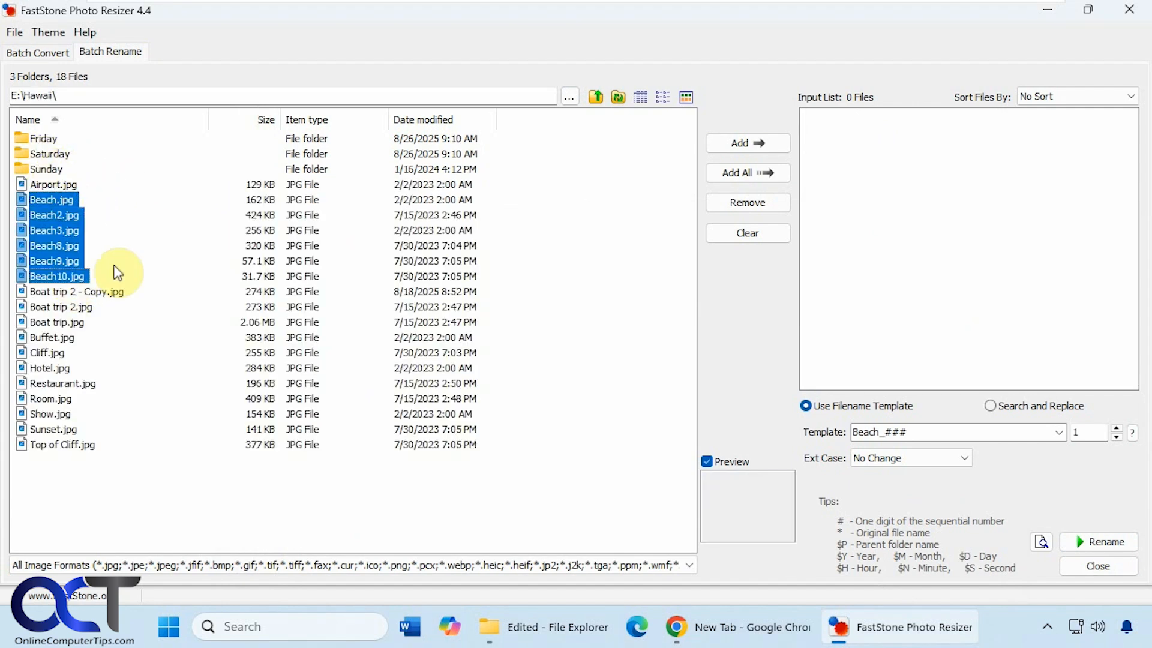
click(739, 147)
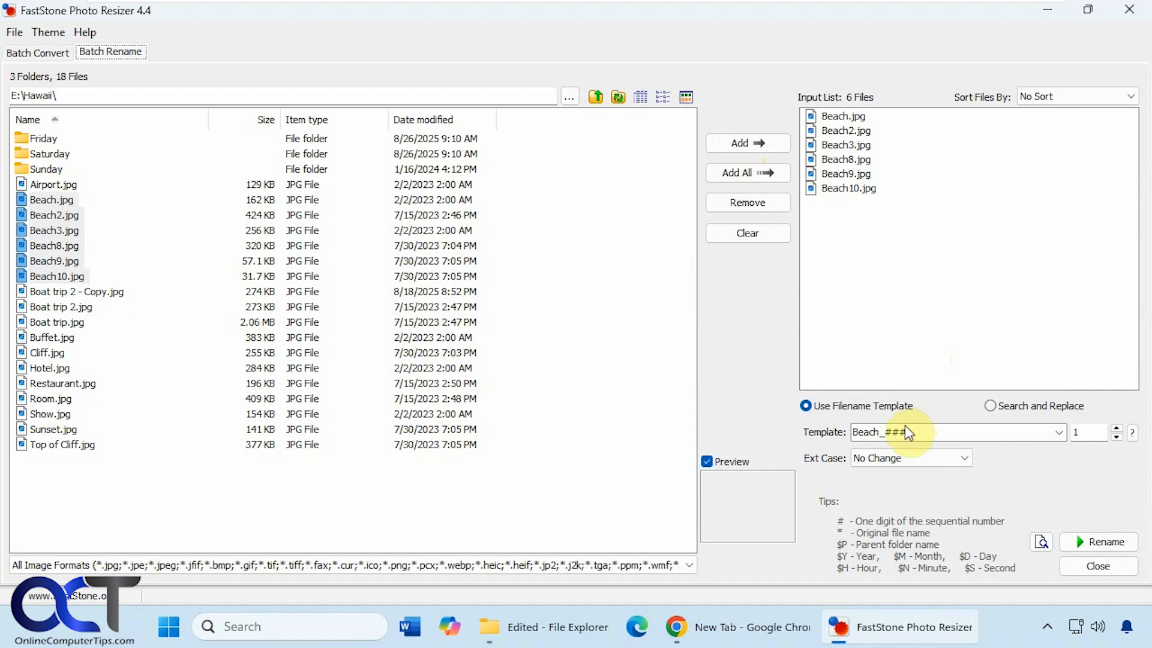
Set the filename template to Hawaii, preview the new filenames, and close the renaming preview
drag(904, 424, 834, 435)
text(Hawaii)
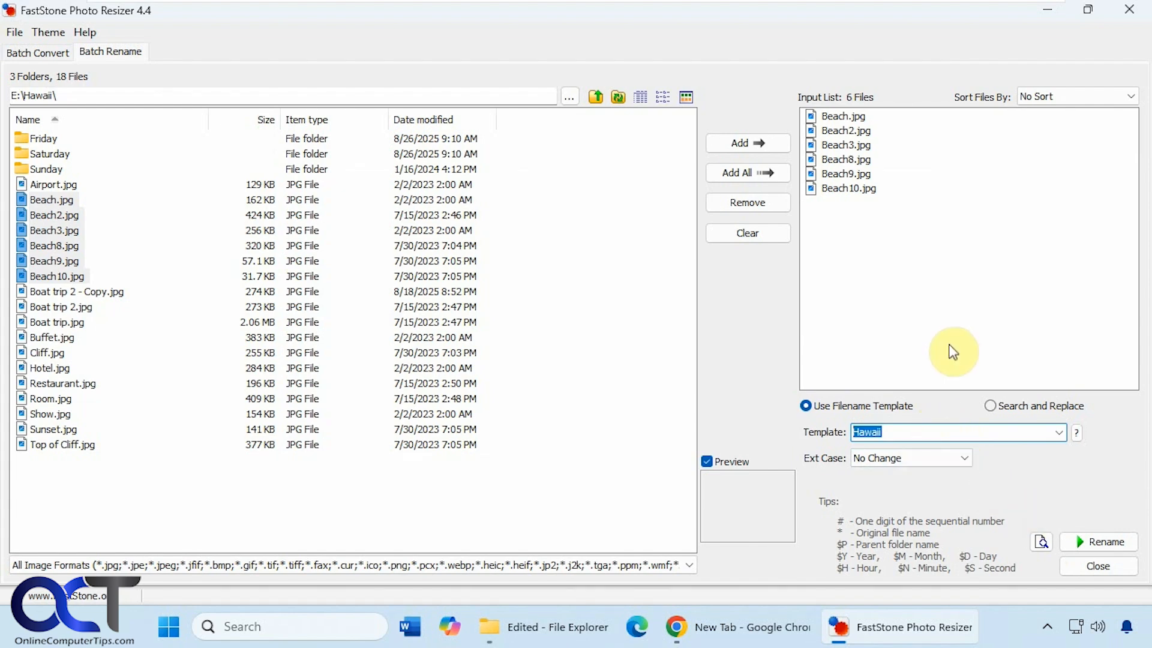
click(1041, 542)
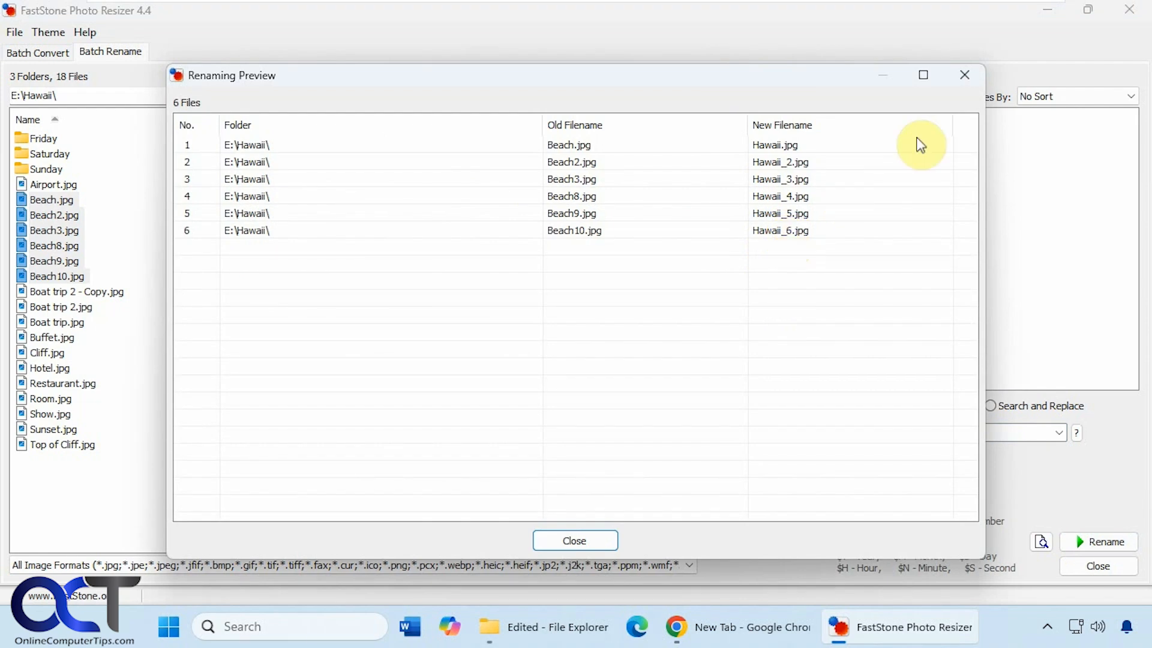
click(963, 76)
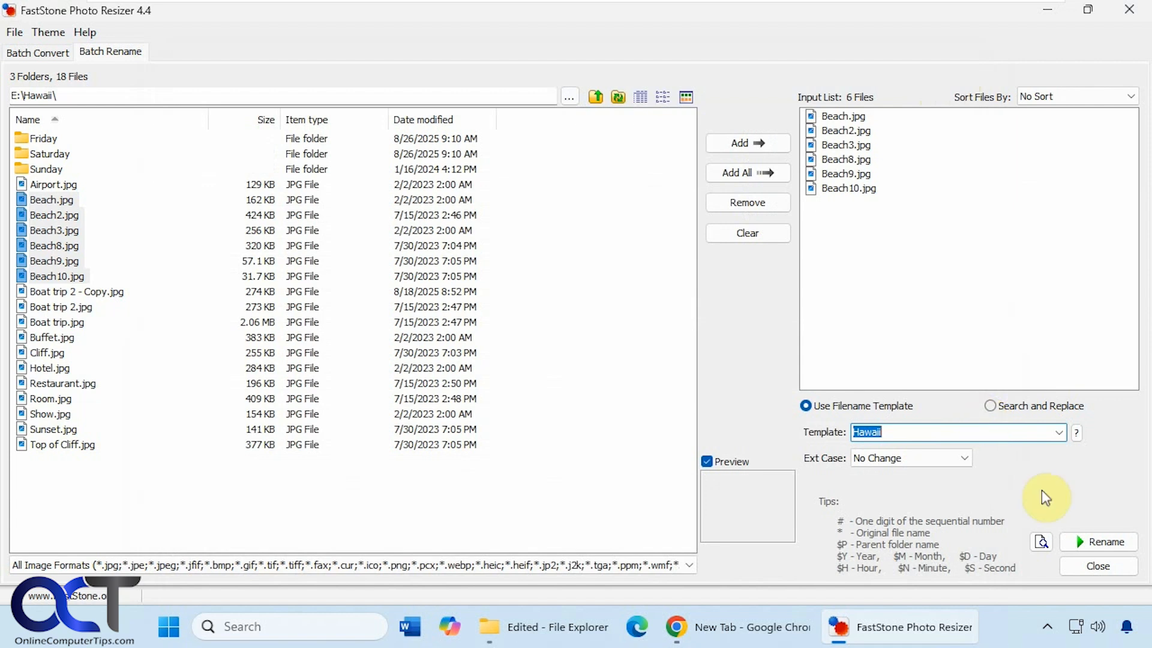
Switch the renaming method to search and replace, replacing Beach with Hawaii, preview the new filenames, and close the preview
click(990, 406)
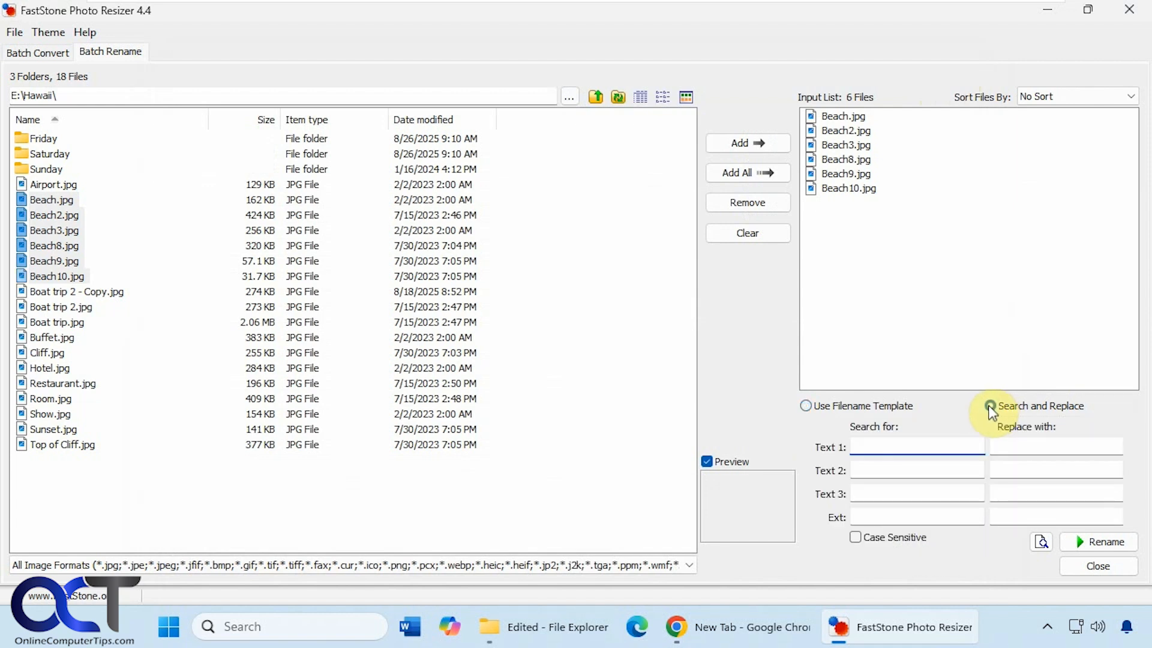
text(Beach)
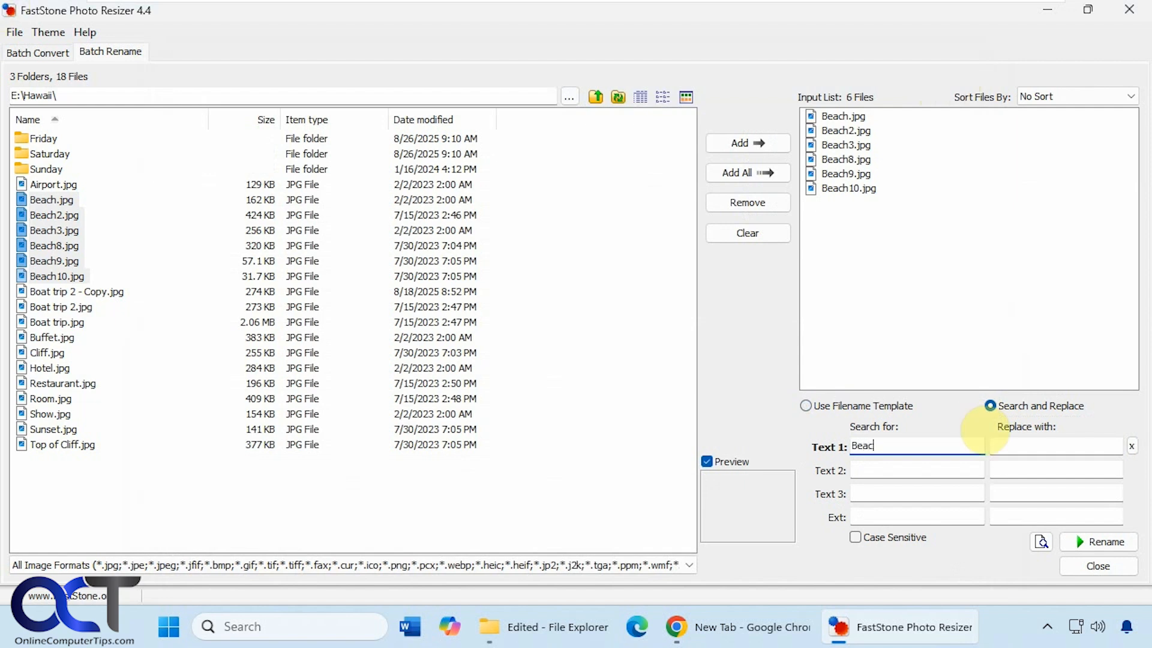
key(Tab)
text(Hawaii)
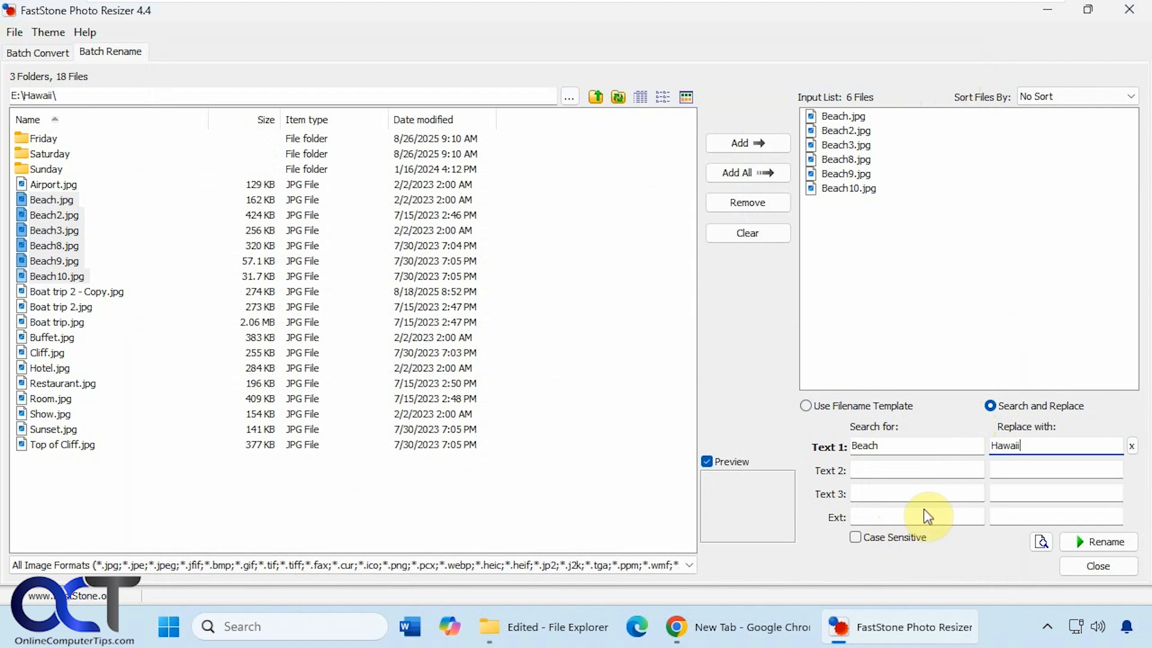
click(1041, 542)
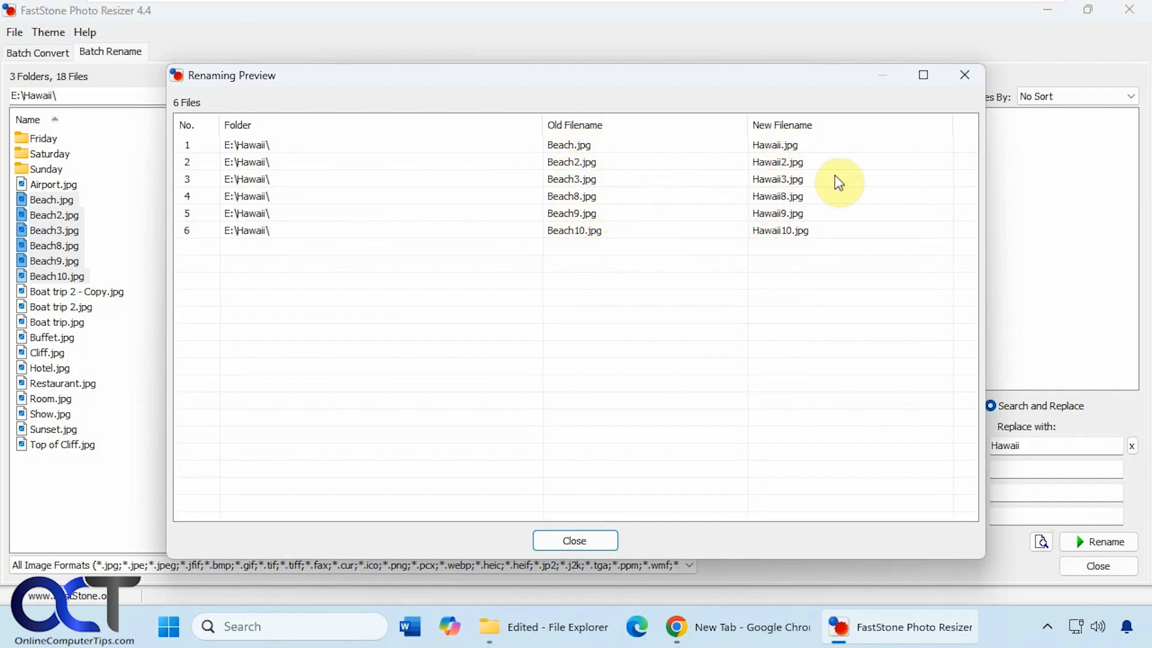
click(599, 540)
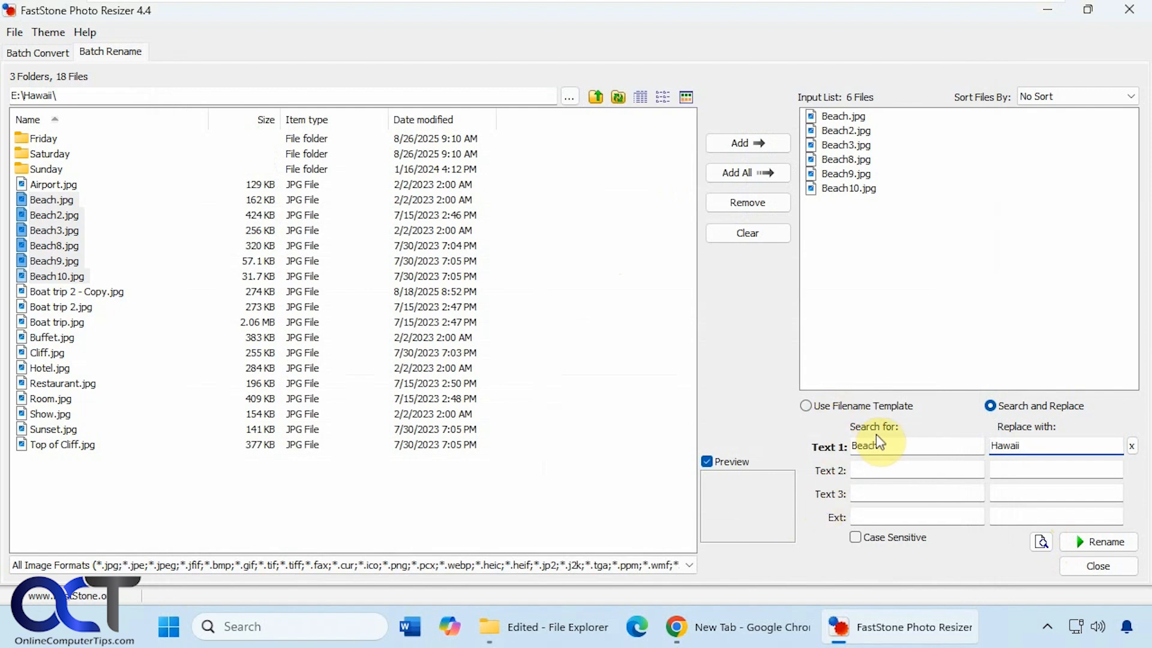
Return to the filename template method with the template $Y-$M-$D_#####, preview the new filenames, and close the preview
click(858, 407)
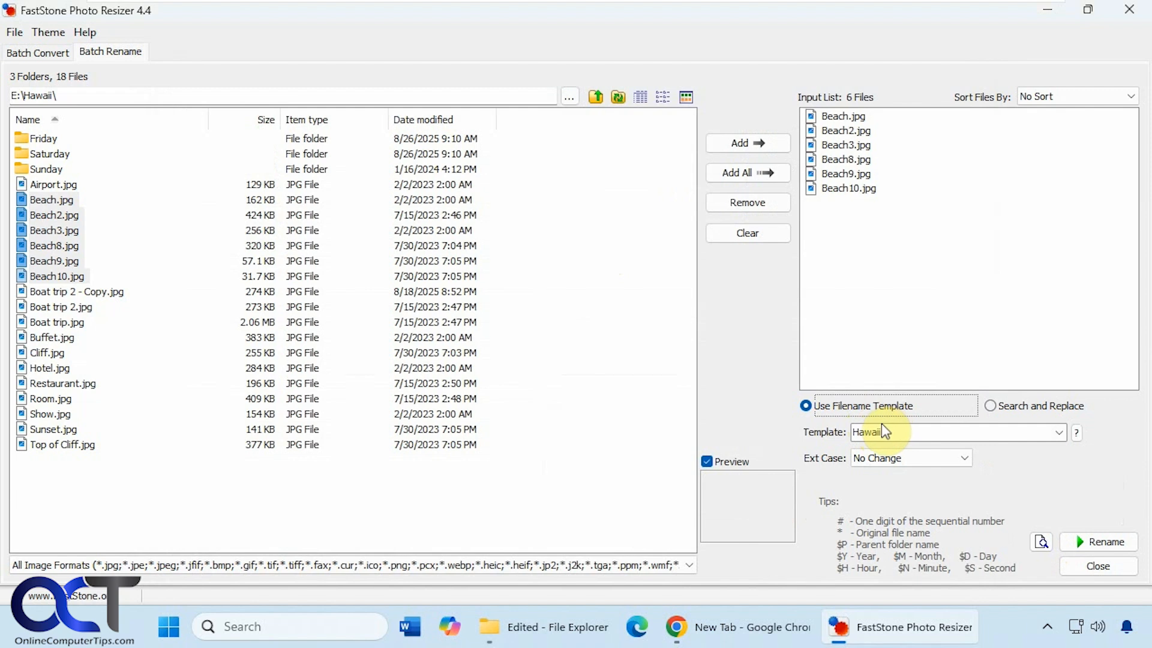
key(Tab)
key(BackSpace)
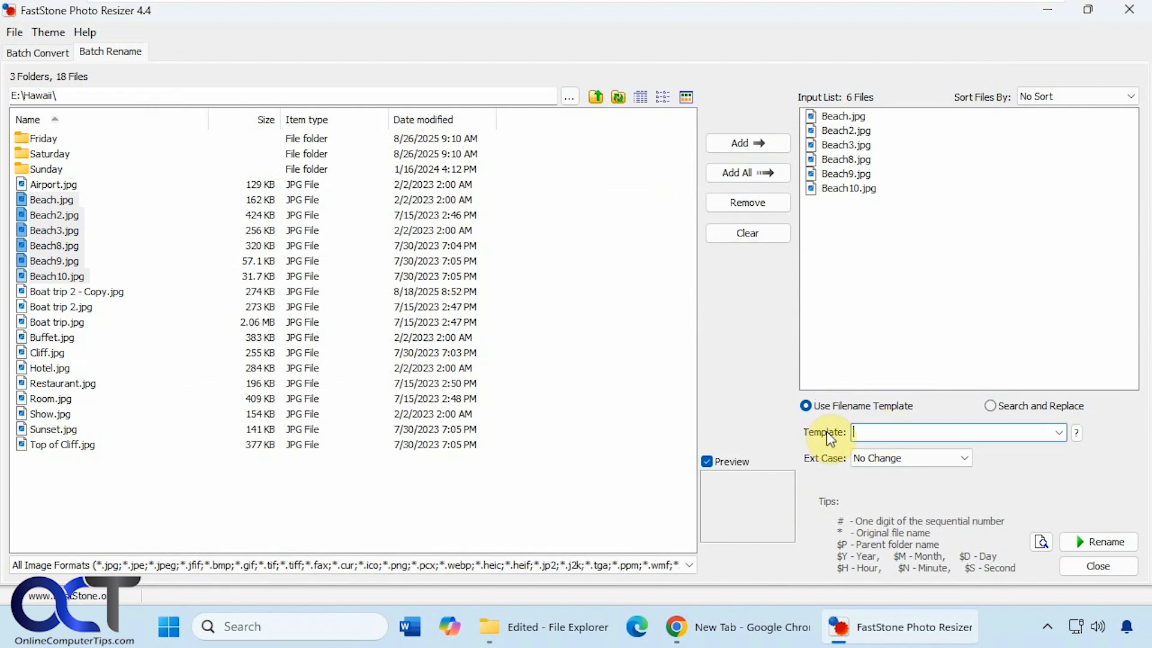
text($Y-$M-$D_#####)
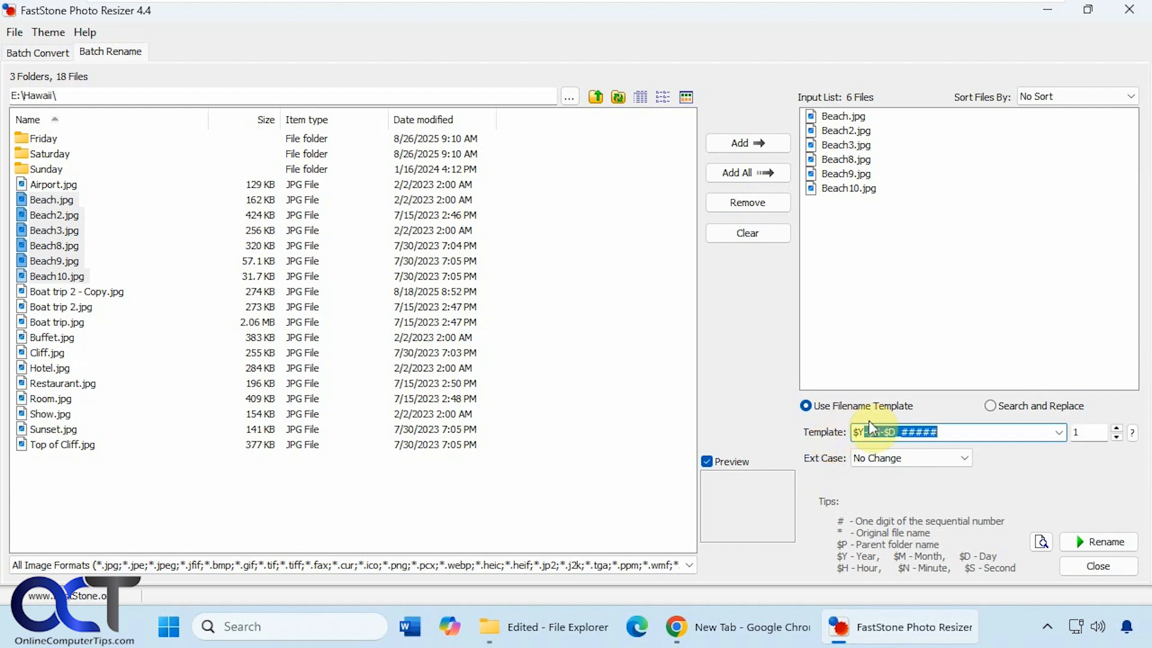
click(1042, 542)
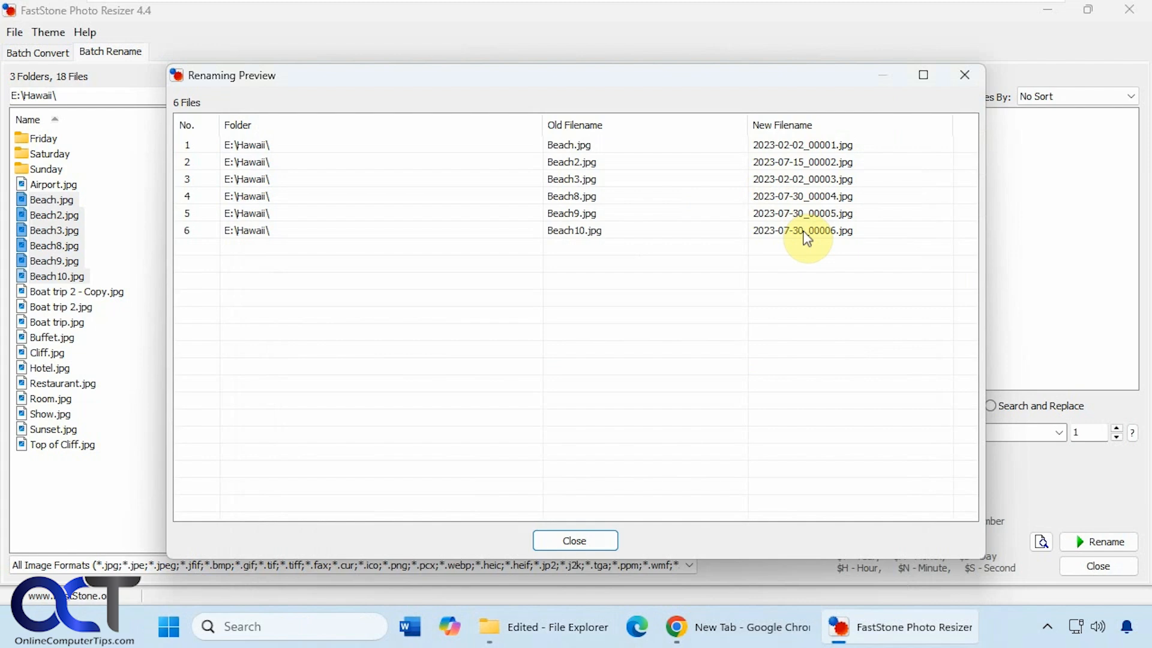
click(600, 539)
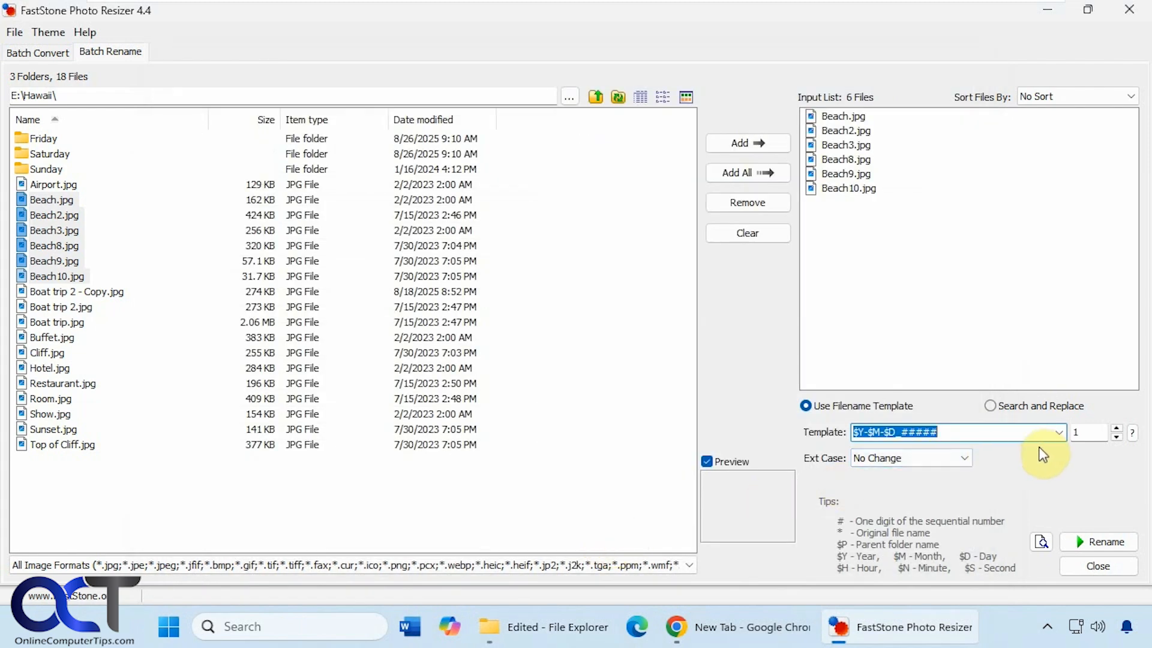
click(964, 463)
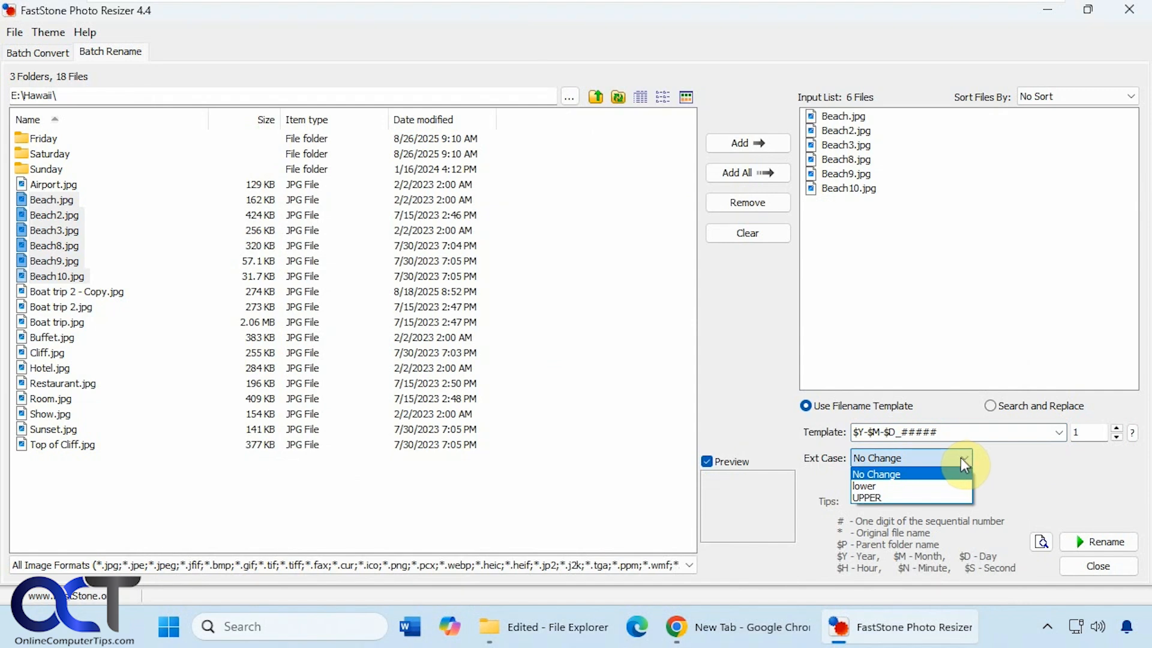
click(961, 459)
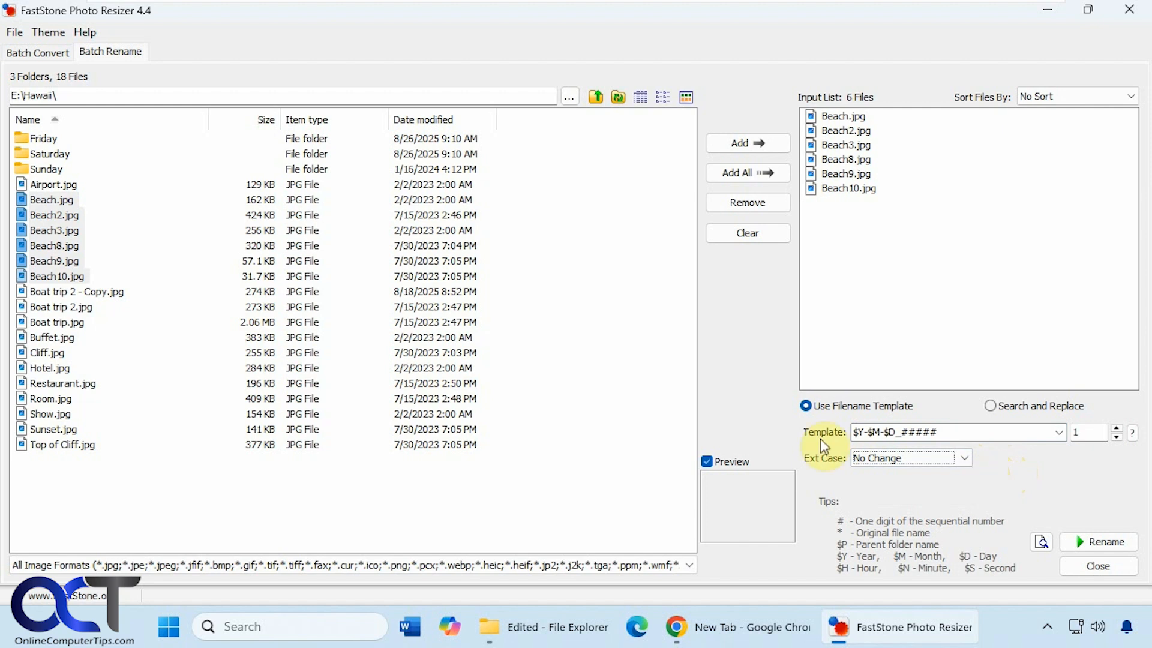
click(15, 31)
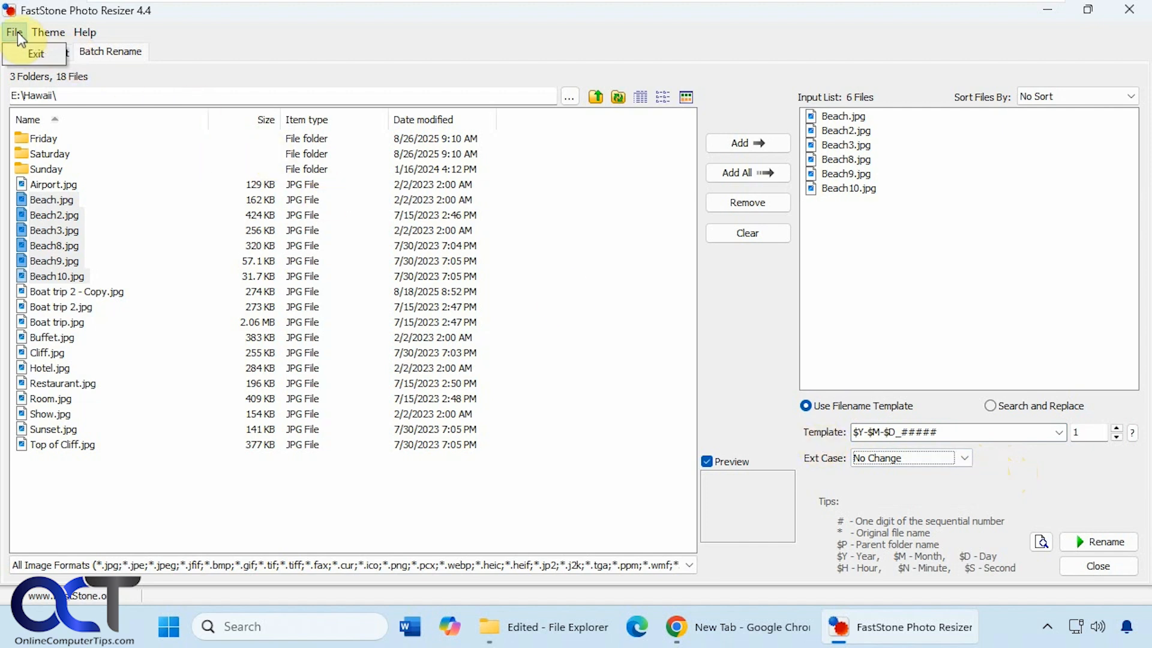
mouse_move(45, 31)
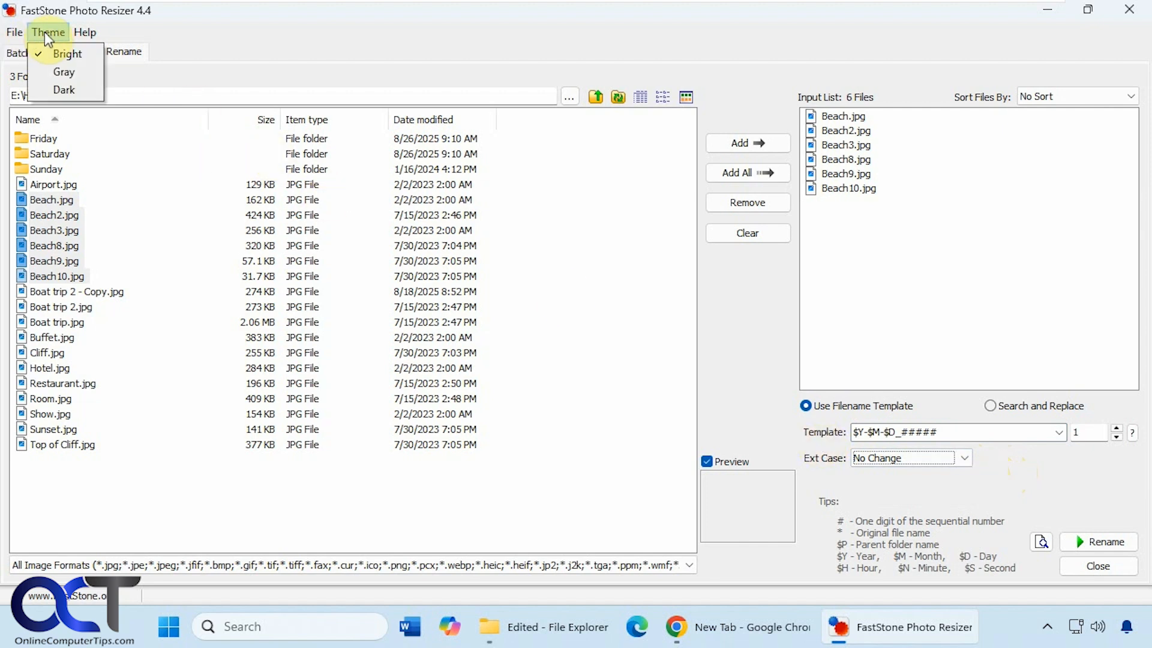
mouse_move(89, 36)
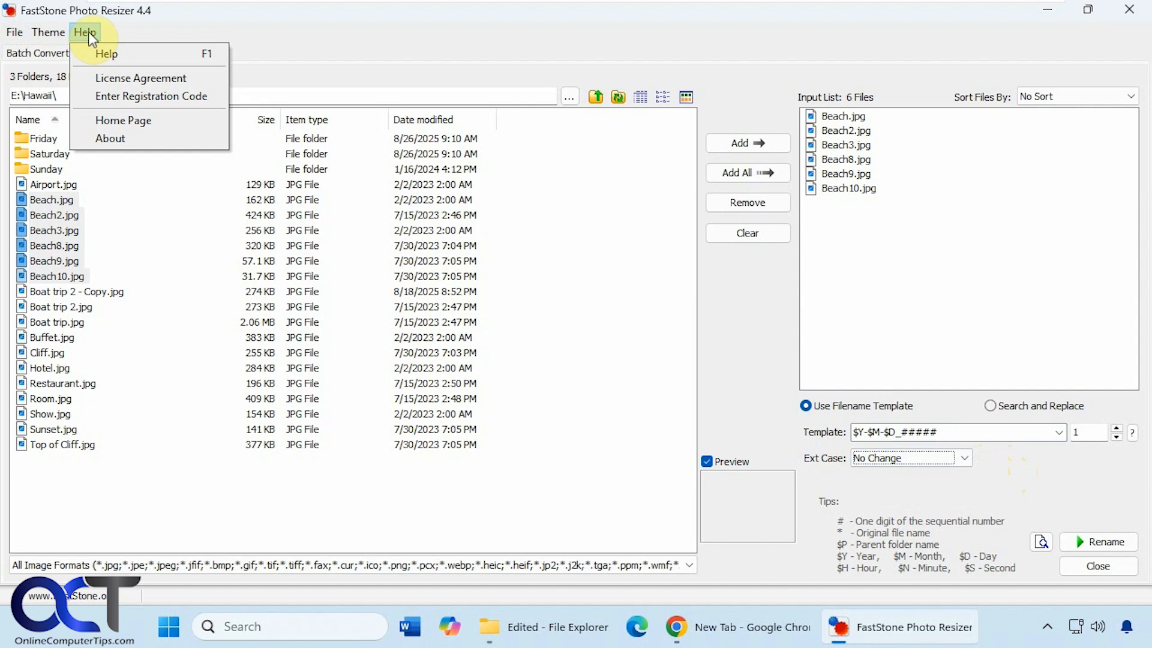
click(289, 34)
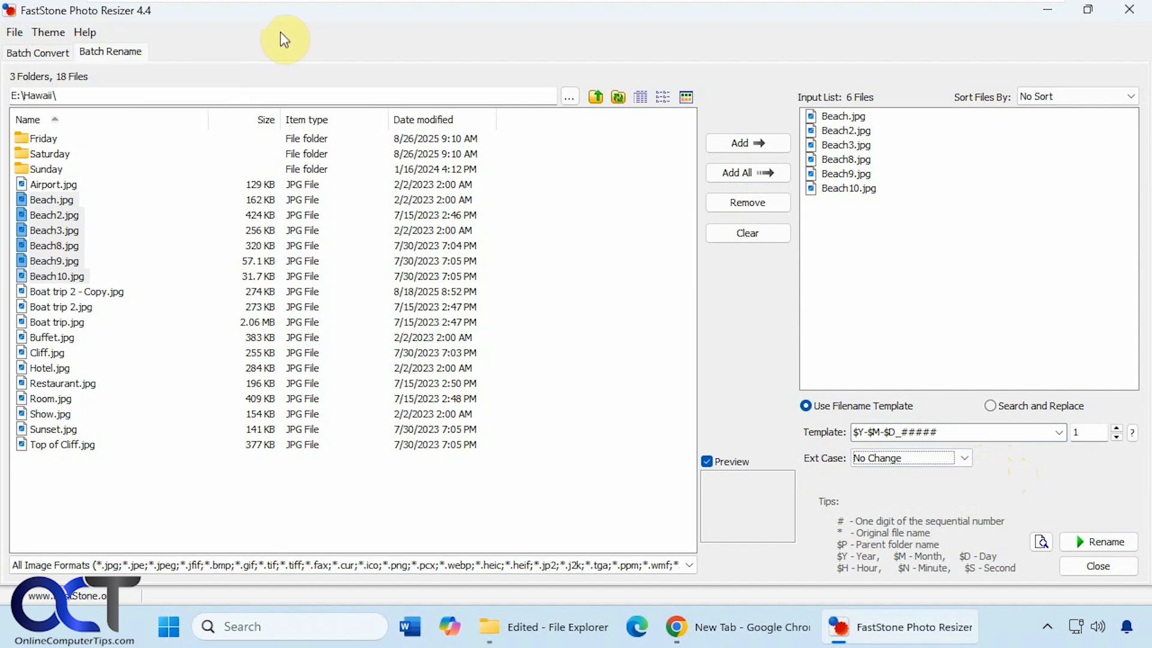
click(38, 54)
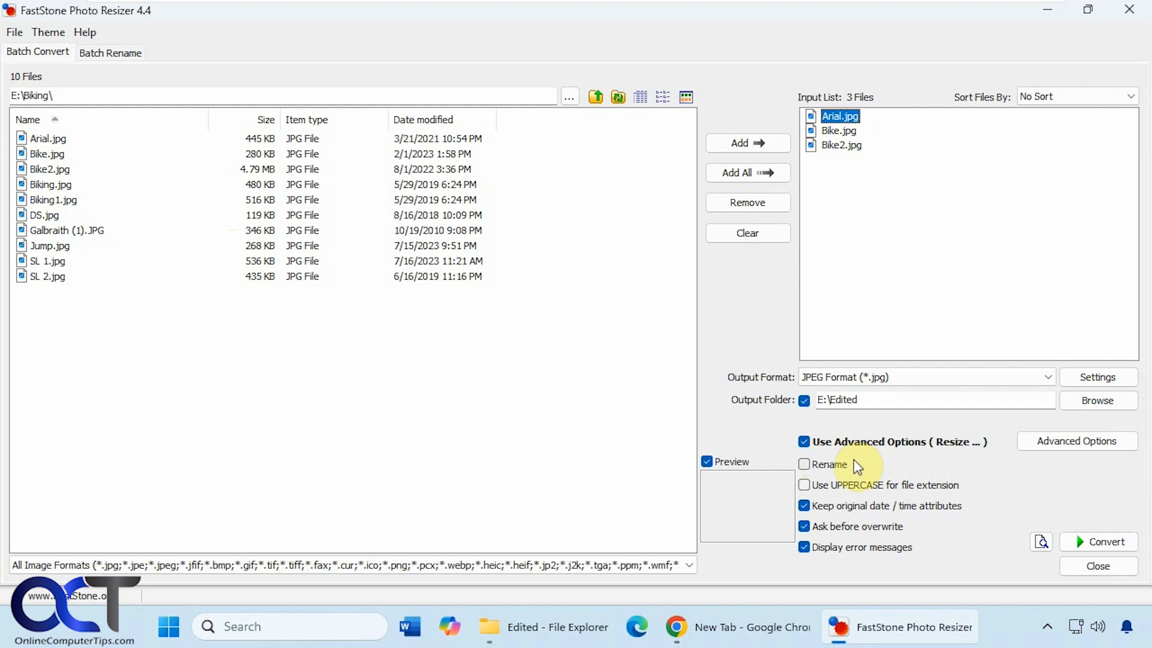
click(113, 54)
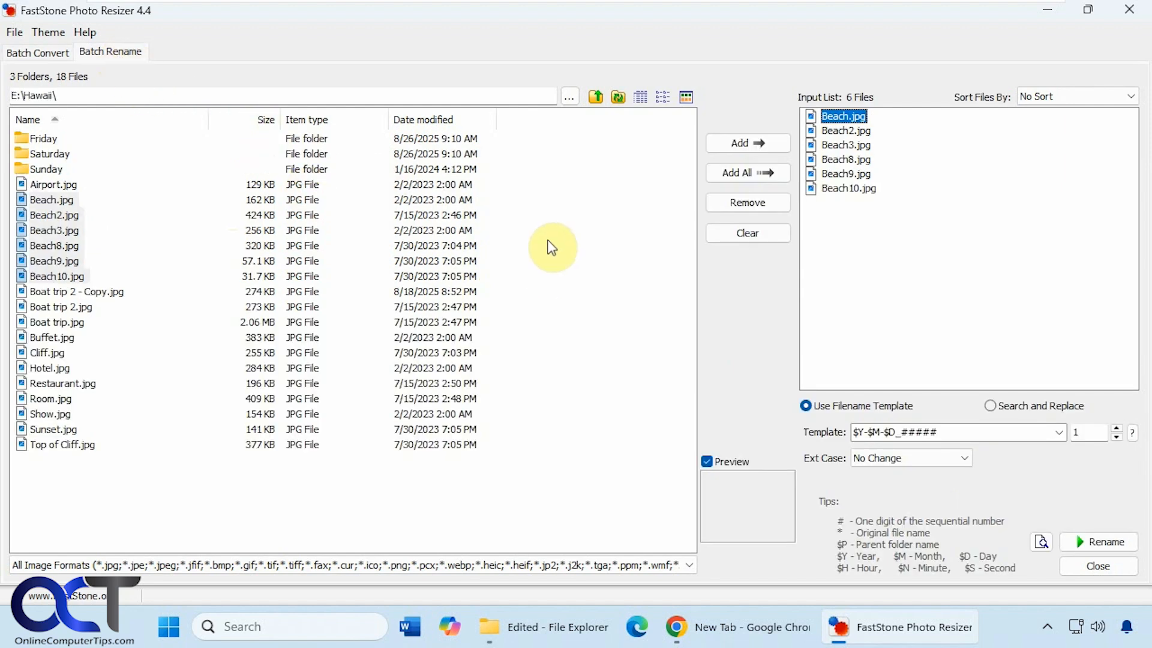